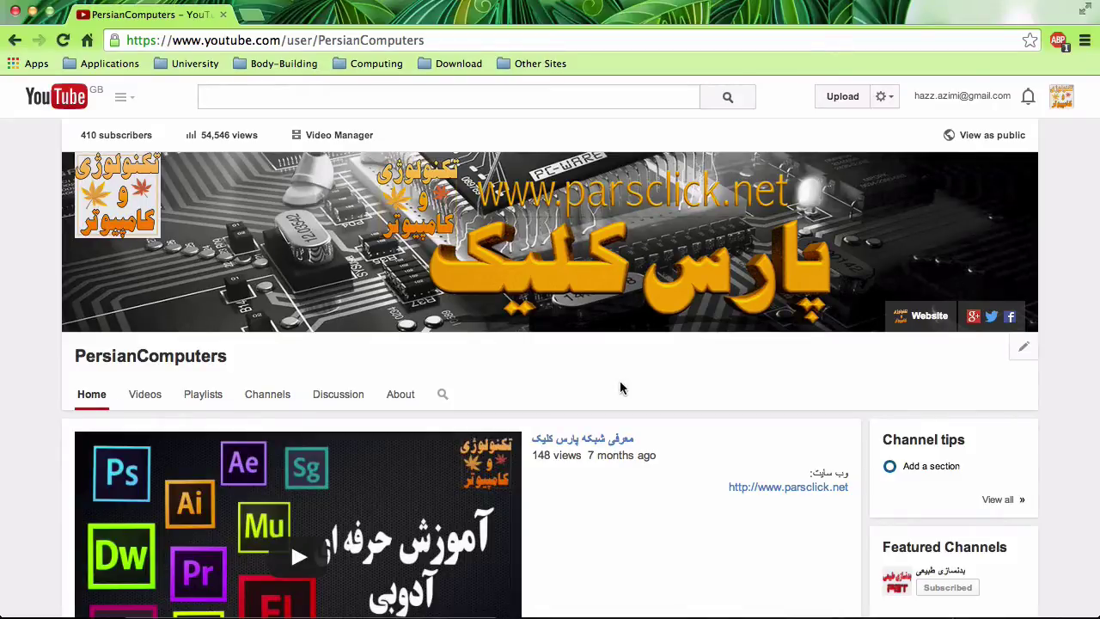
Scroll the PersianComputers channel page and switch to its Channels listing of featured channels and subscriptions
{"action": "scroll", "coordinate": [652, 403], "scroll_direction": "down", "scroll_amount": 3}
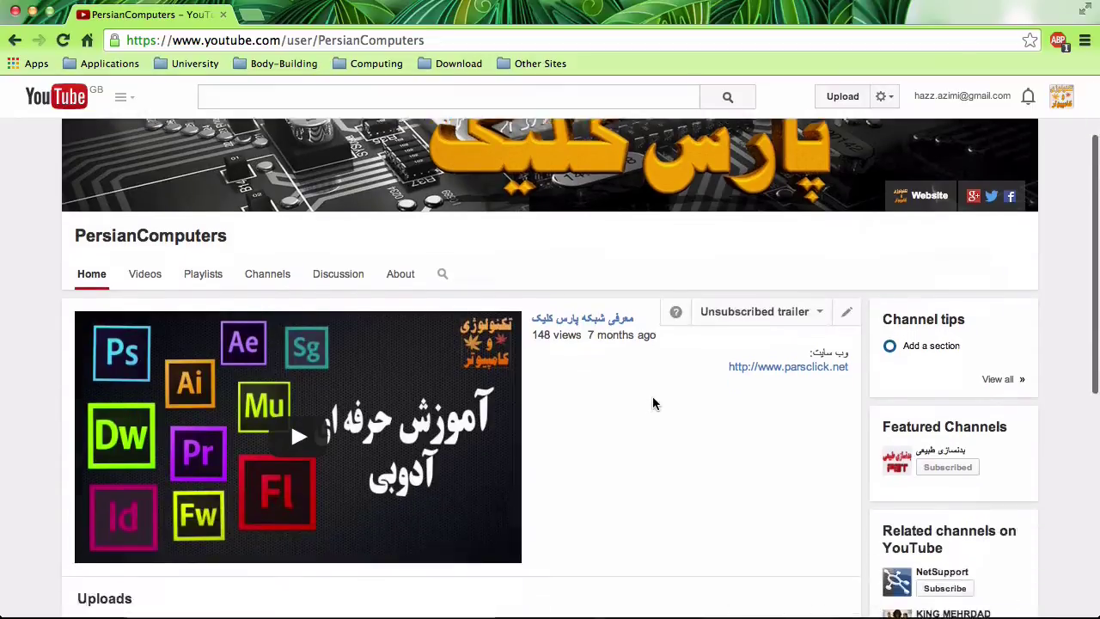
{"action": "scroll", "coordinate": [652, 403], "scroll_direction": "up", "scroll_amount": 2}
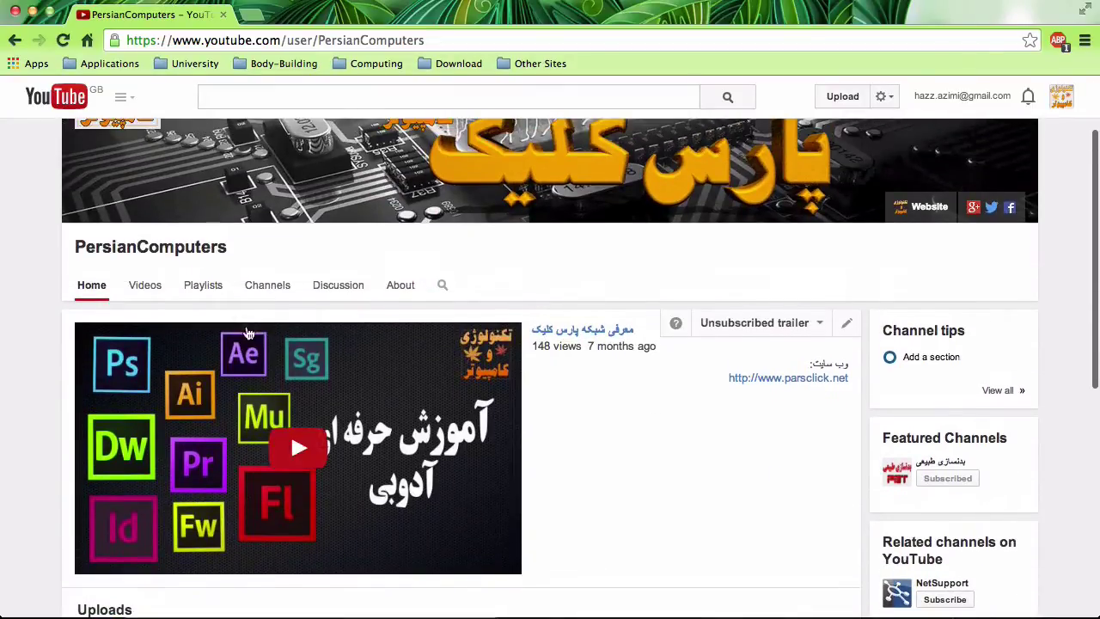
{"action": "scroll", "coordinate": [676, 286], "scroll_direction": "up", "scroll_amount": 2}
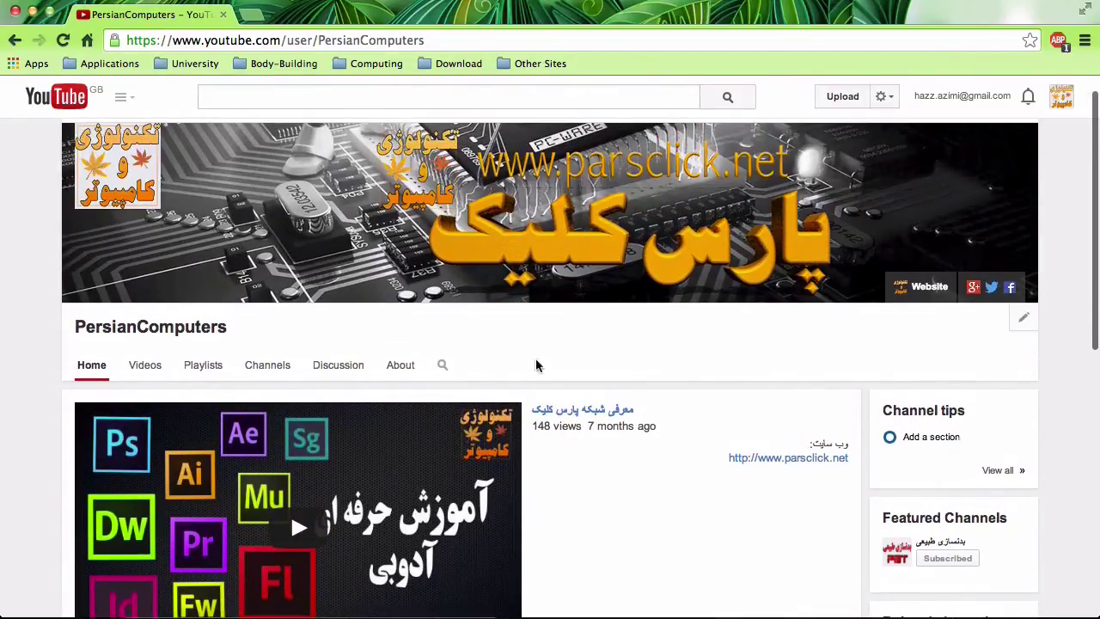
{"action": "left_click", "coordinate": [276, 367]}
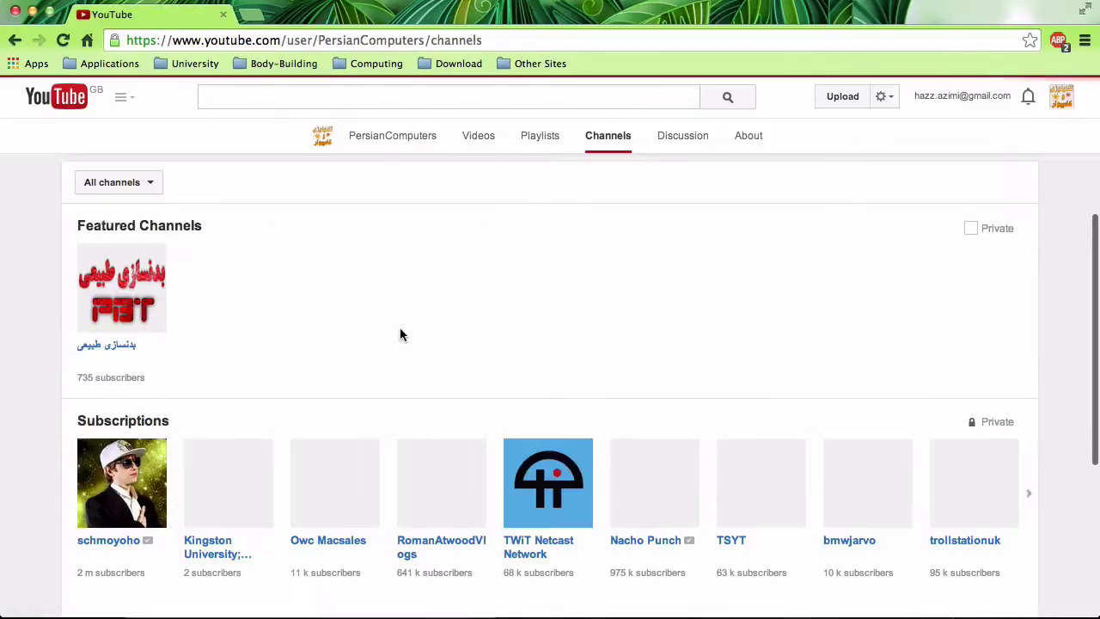
Go back to the channel Home, then open the Playlists grid and scroll through it
{"action": "scroll", "coordinate": [281, 338], "scroll_direction": "left", "scroll_amount": 5}
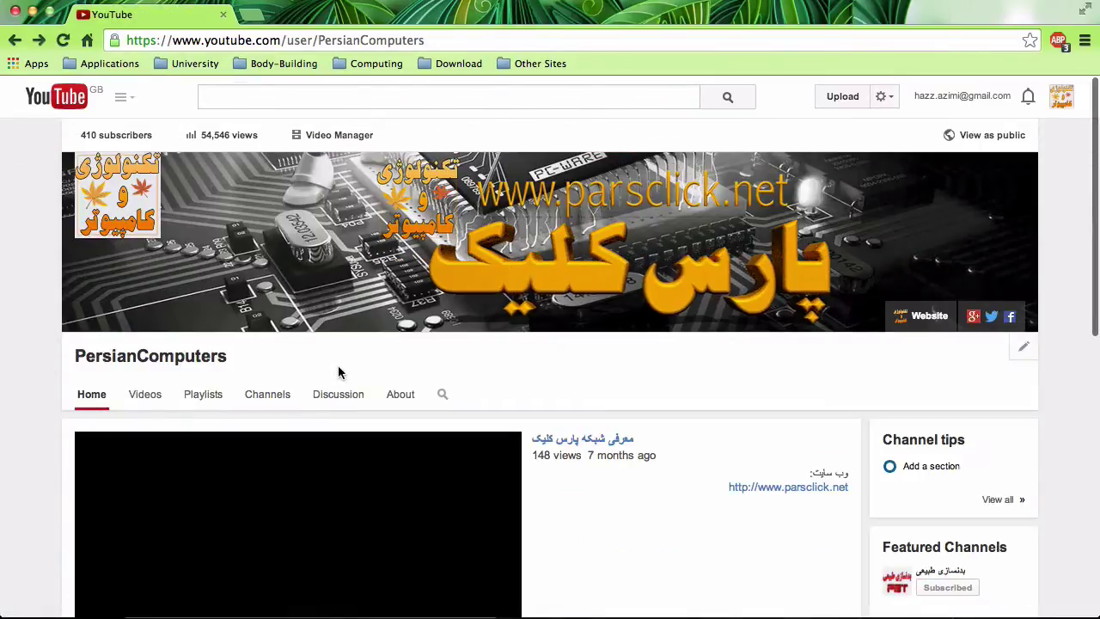
{"action": "scroll", "coordinate": [338, 373], "scroll_direction": "down", "scroll_amount": 2}
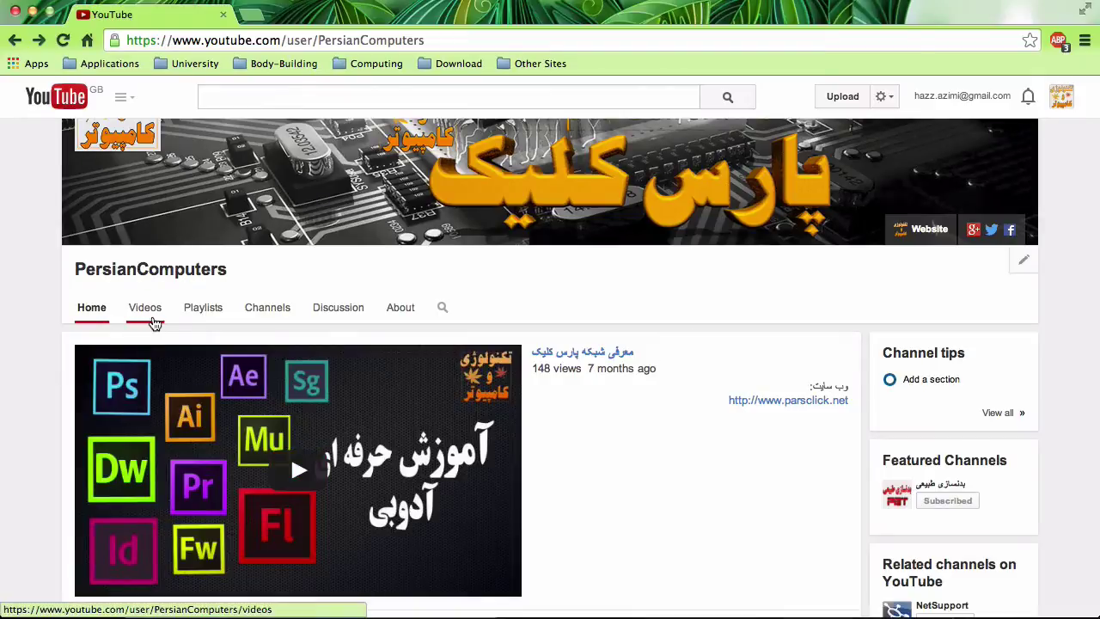
{"action": "left_click", "coordinate": [194, 310]}
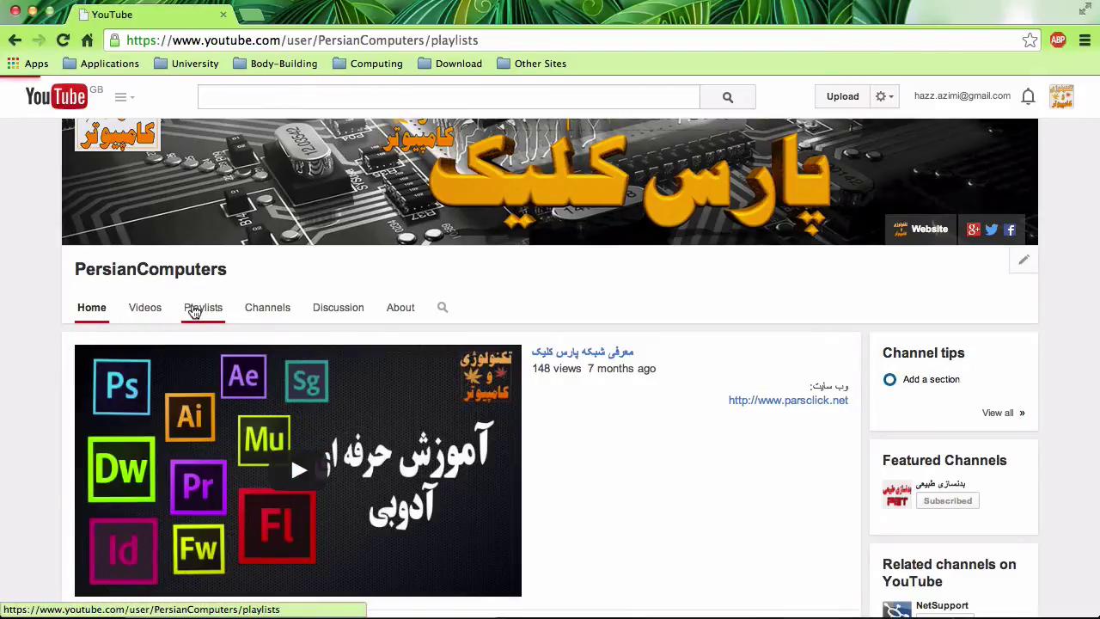
{"action": "scroll", "coordinate": [41, 372], "scroll_direction": "down", "scroll_amount": 2}
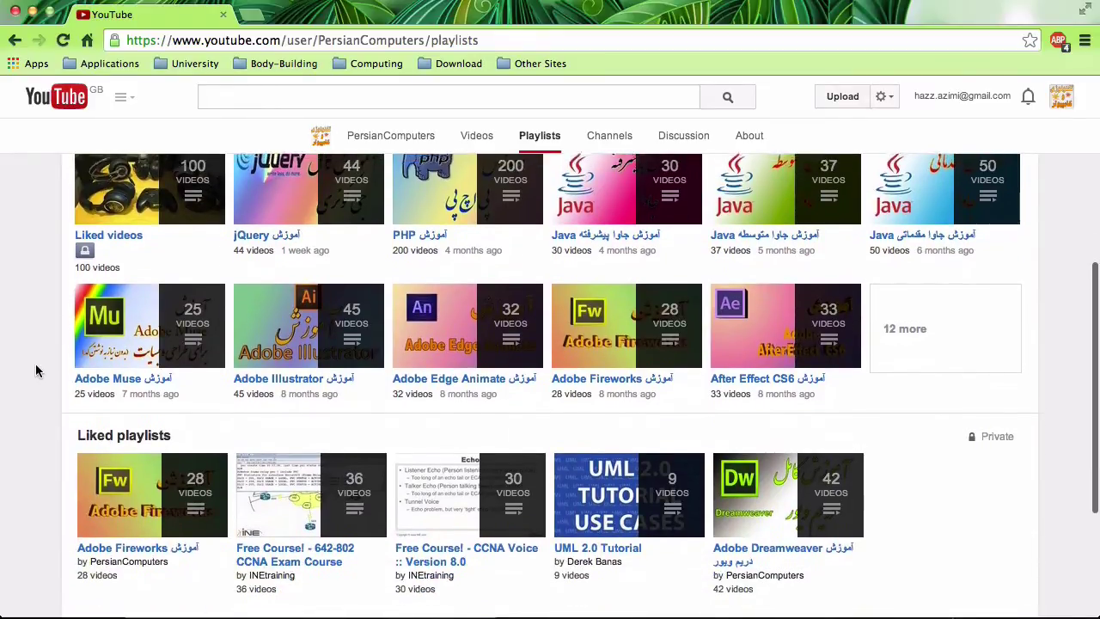
{"action": "scroll", "coordinate": [37, 361], "scroll_direction": "up", "scroll_amount": 1}
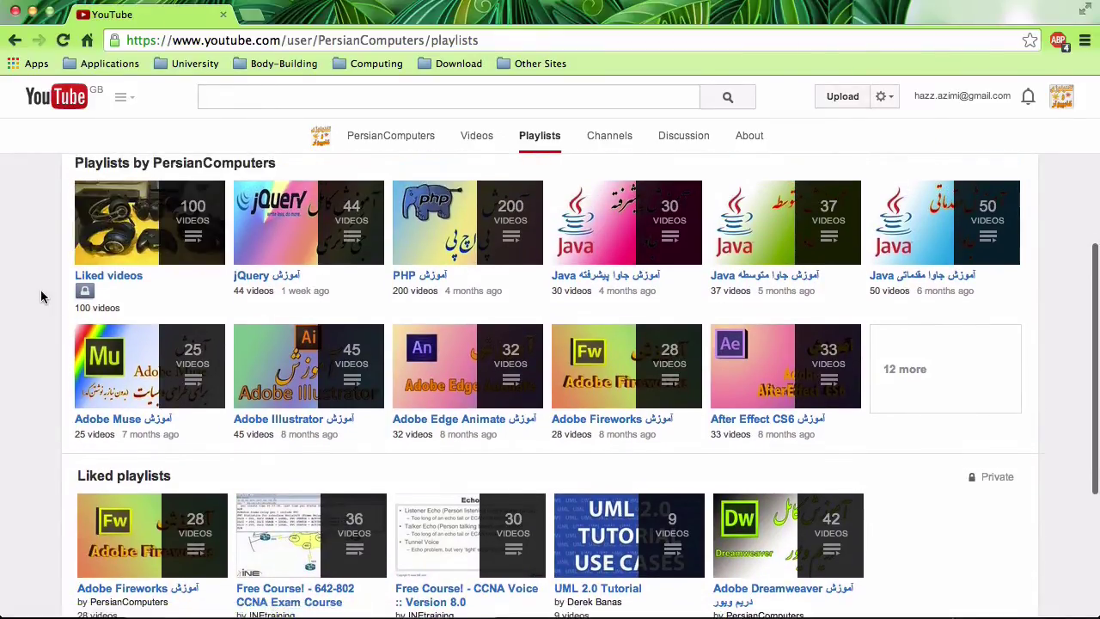
{"action": "scroll", "coordinate": [41, 296], "scroll_direction": "up", "scroll_amount": 1}
{"action": "scroll", "coordinate": [41, 296], "scroll_direction": "down", "scroll_amount": 3}
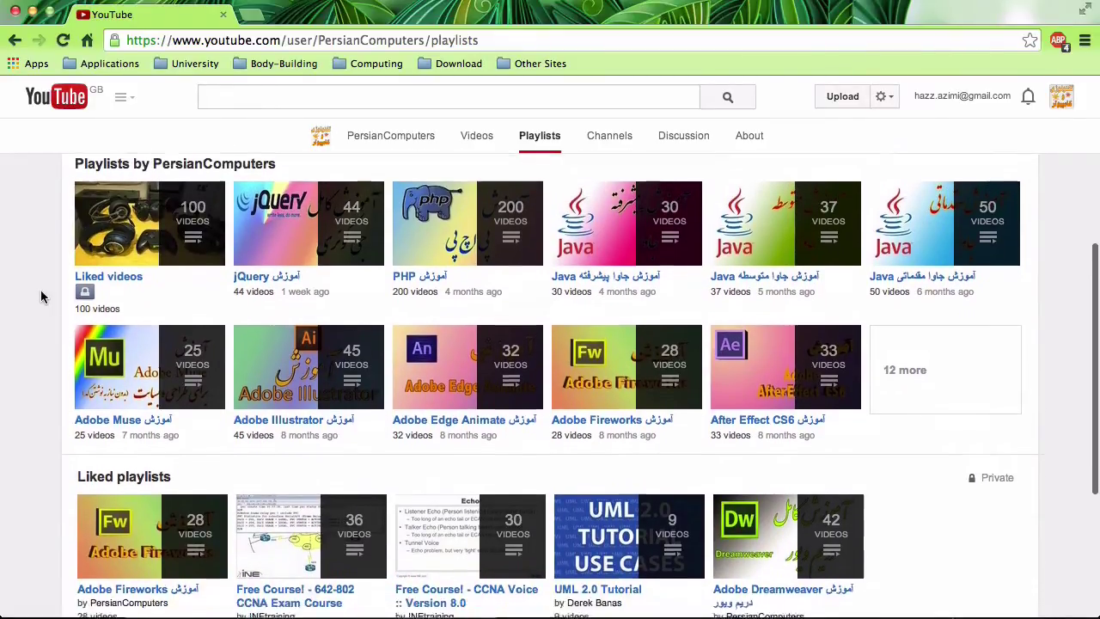
{"action": "scroll", "coordinate": [41, 290], "scroll_direction": "up", "scroll_amount": 1}
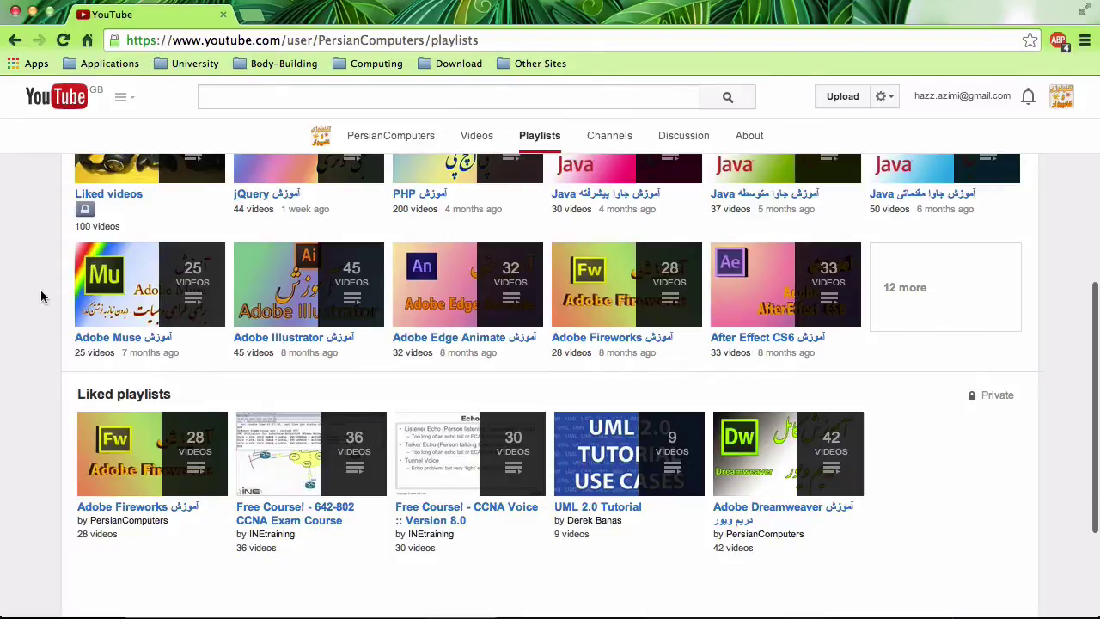
{"action": "scroll", "coordinate": [40, 297], "scroll_direction": "up", "scroll_amount": 3}
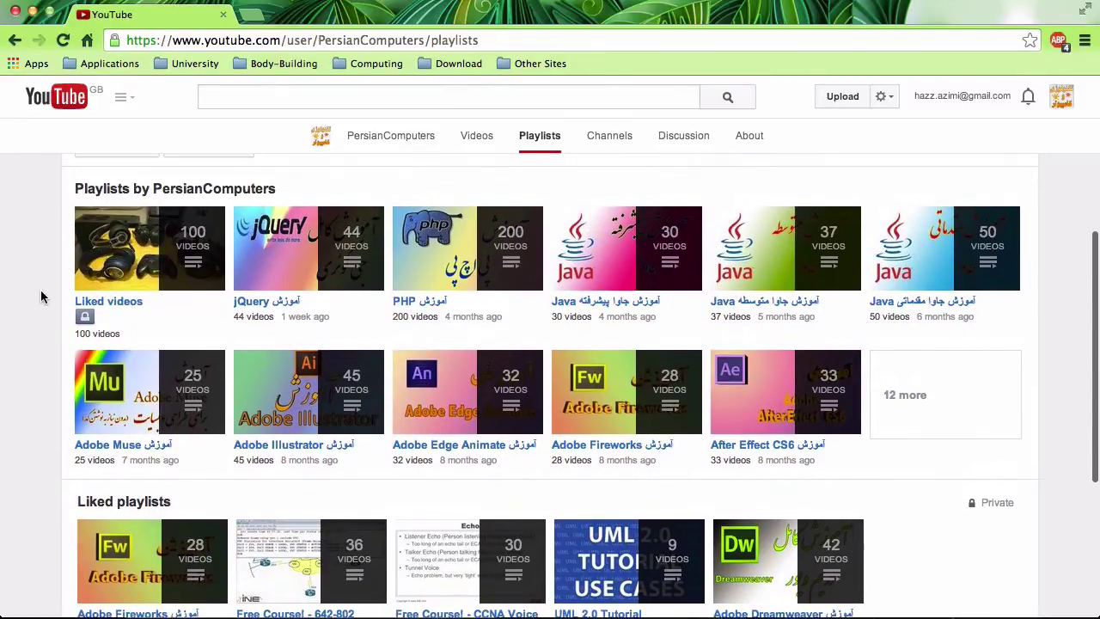
Expand the '12 more' tile, scroll through every PersianComputers playlist, then start a new Google UK tab
{"action": "left_click", "coordinate": [905, 401]}
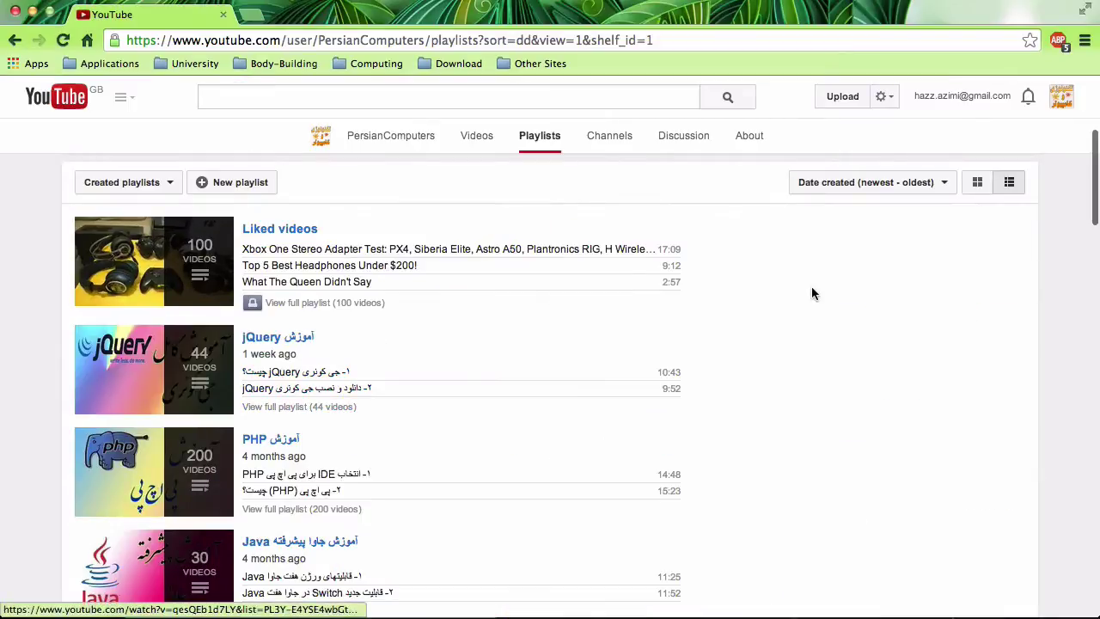
{"action": "scroll", "coordinate": [811, 290], "scroll_direction": "down", "scroll_amount": 5}
{"action": "scroll", "coordinate": [811, 291], "scroll_direction": "up", "scroll_amount": 5}
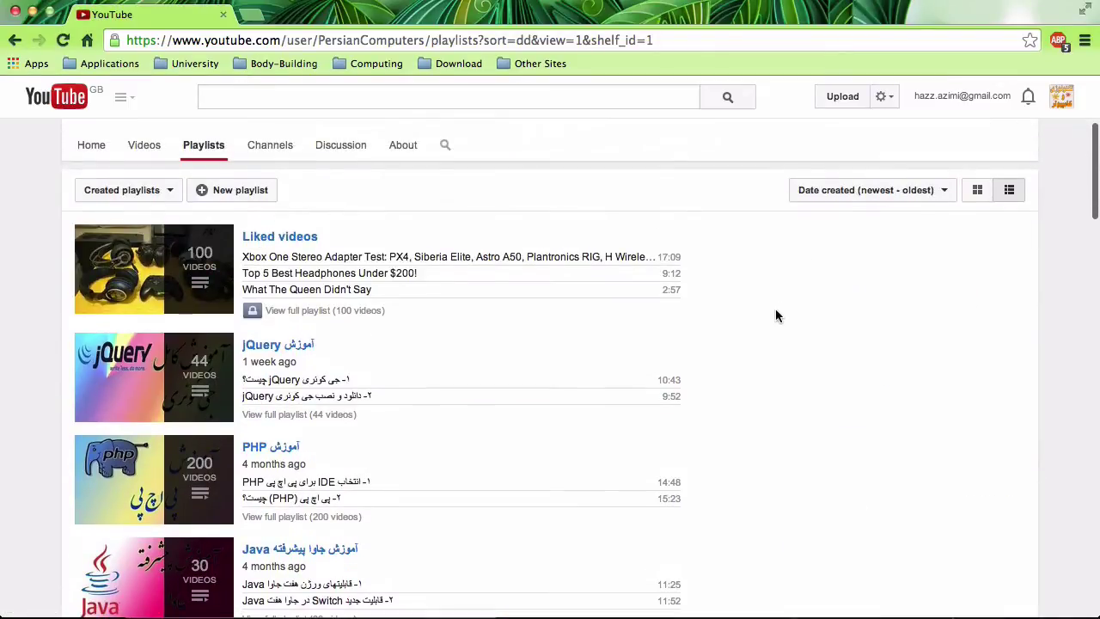
{"action": "scroll", "coordinate": [775, 310], "scroll_direction": "down", "scroll_amount": 8}
{"action": "scroll", "coordinate": [775, 314], "scroll_direction": "down", "scroll_amount": 18}
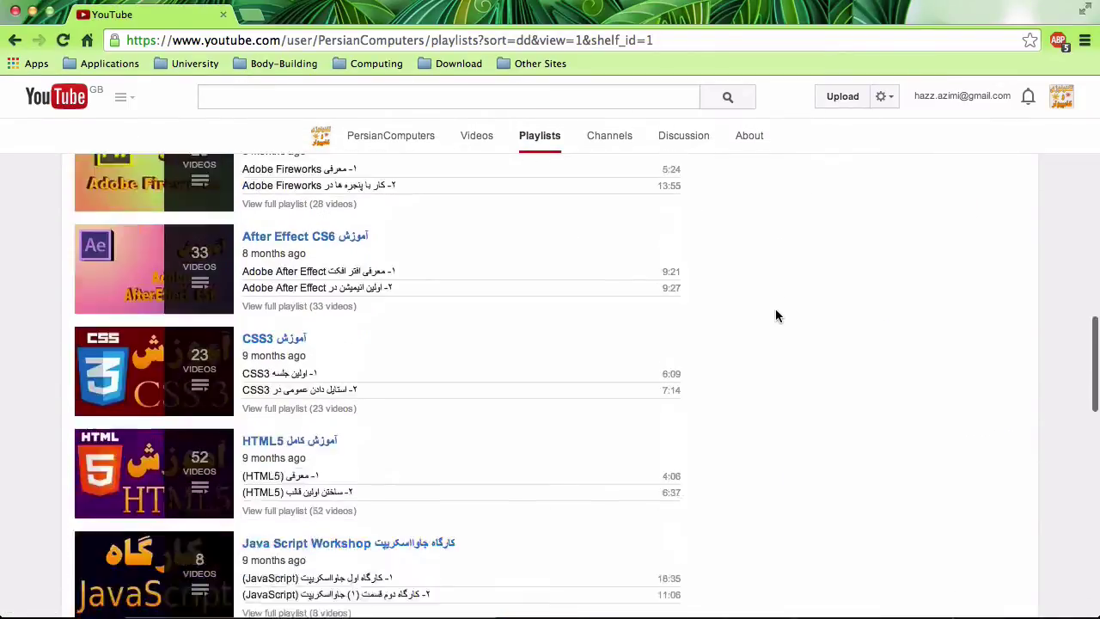
{"action": "scroll", "coordinate": [775, 317], "scroll_direction": "up", "scroll_amount": 5}
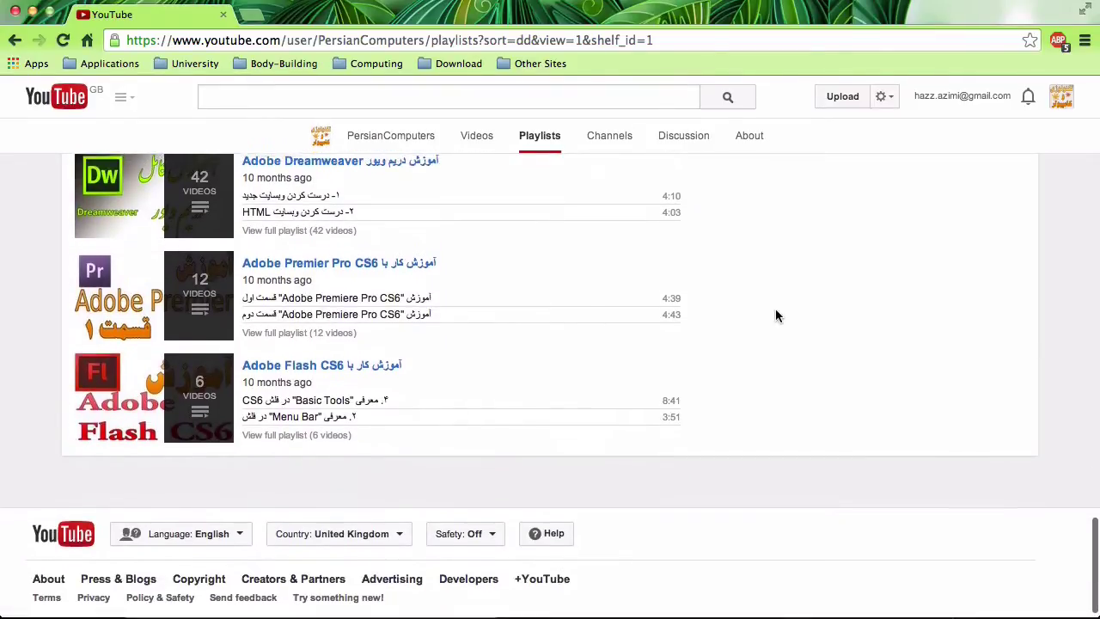
{"action": "scroll", "coordinate": [775, 316], "scroll_direction": "up", "scroll_amount": 3}
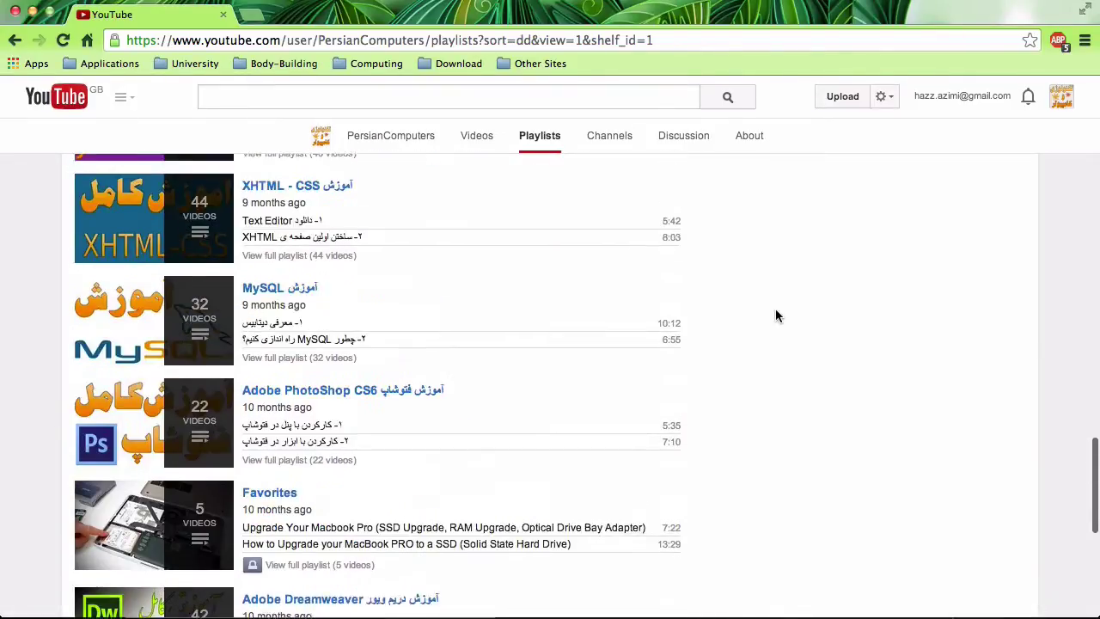
{"action": "scroll", "coordinate": [409, 296], "scroll_direction": "up", "scroll_amount": 1}
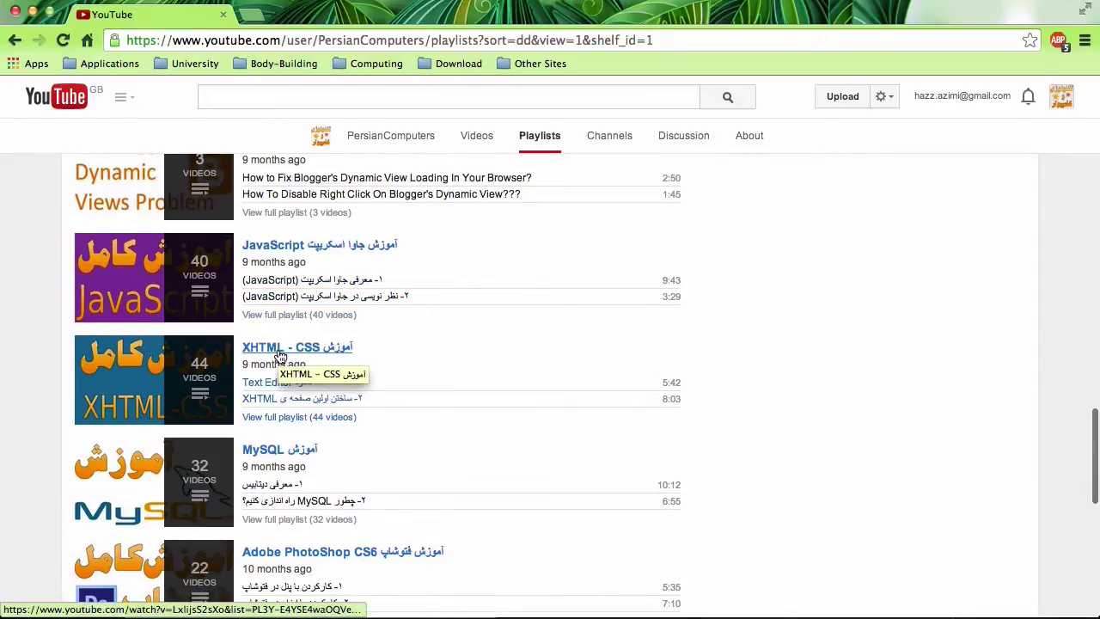
{"action": "scroll", "coordinate": [279, 355], "scroll_direction": "up", "scroll_amount": 3}
{"action": "scroll", "coordinate": [279, 355], "scroll_direction": "up", "scroll_amount": 1}
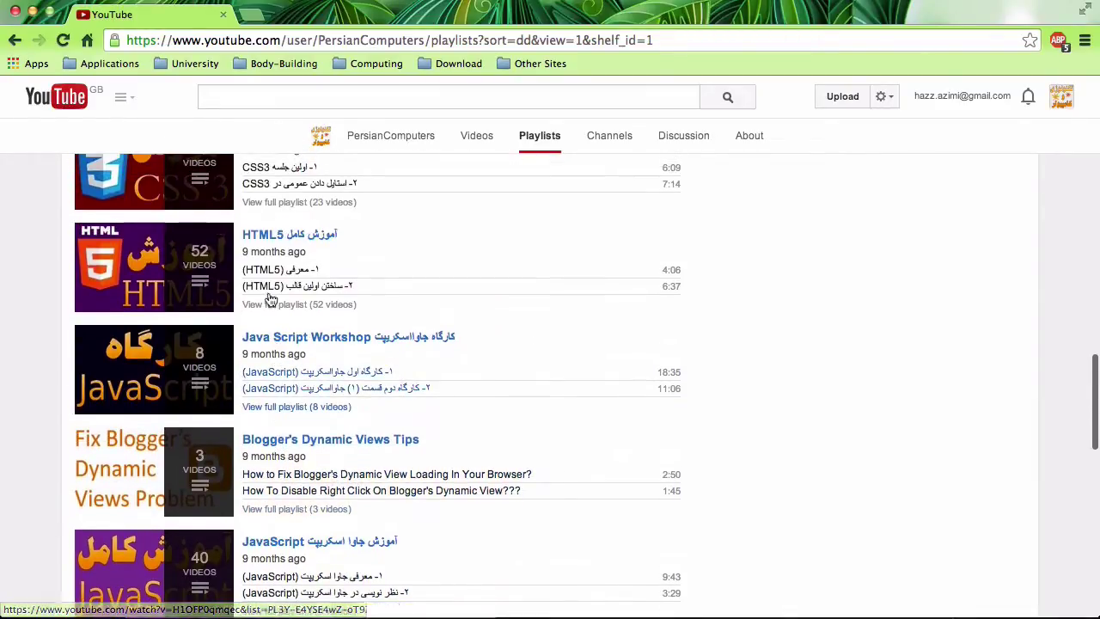
{"action": "scroll", "coordinate": [275, 362], "scroll_direction": "down", "scroll_amount": 1}
{"action": "scroll", "coordinate": [275, 363], "scroll_direction": "down", "scroll_amount": 2}
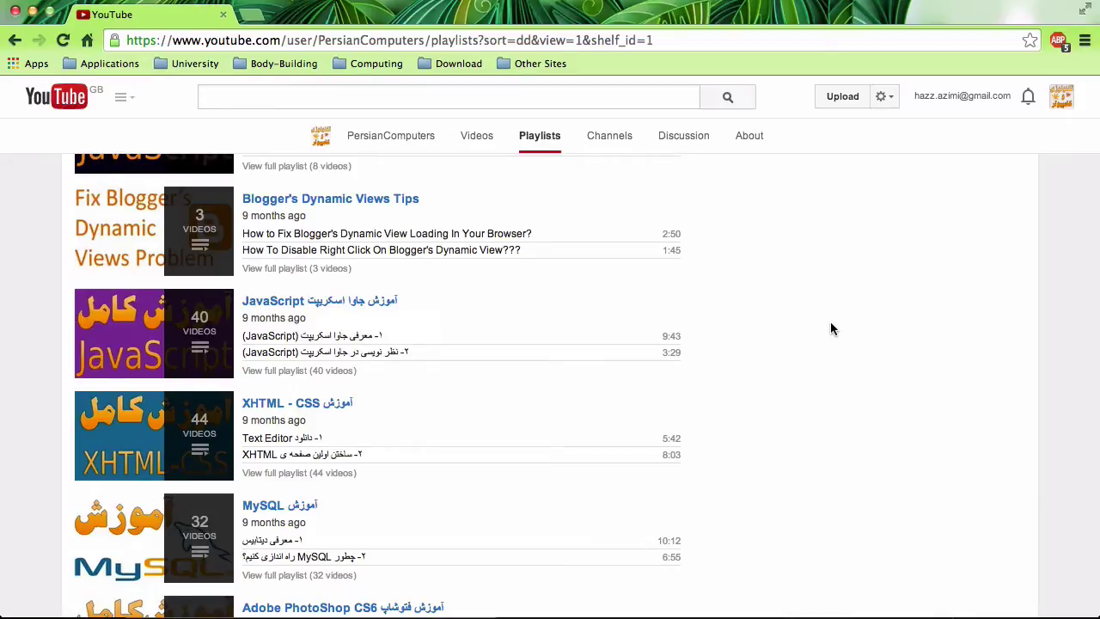
{"action": "scroll", "coordinate": [830, 326], "scroll_direction": "up", "scroll_amount": 5}
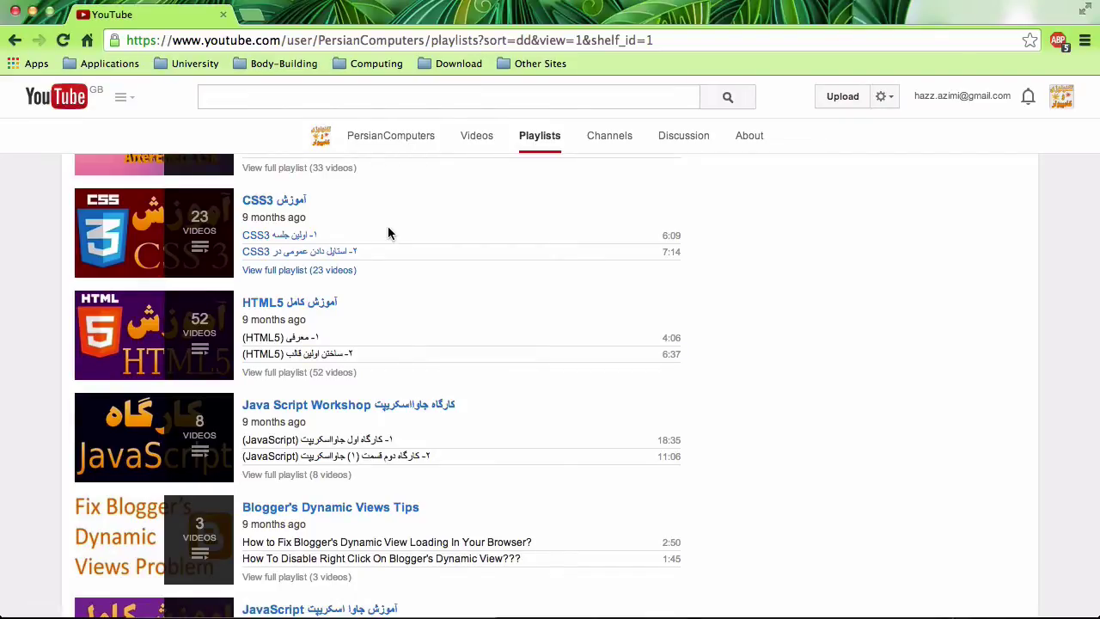
{"action": "scroll", "coordinate": [388, 231], "scroll_direction": "down", "scroll_amount": 2}
{"action": "scroll", "coordinate": [387, 230], "scroll_direction": "up", "scroll_amount": 2}
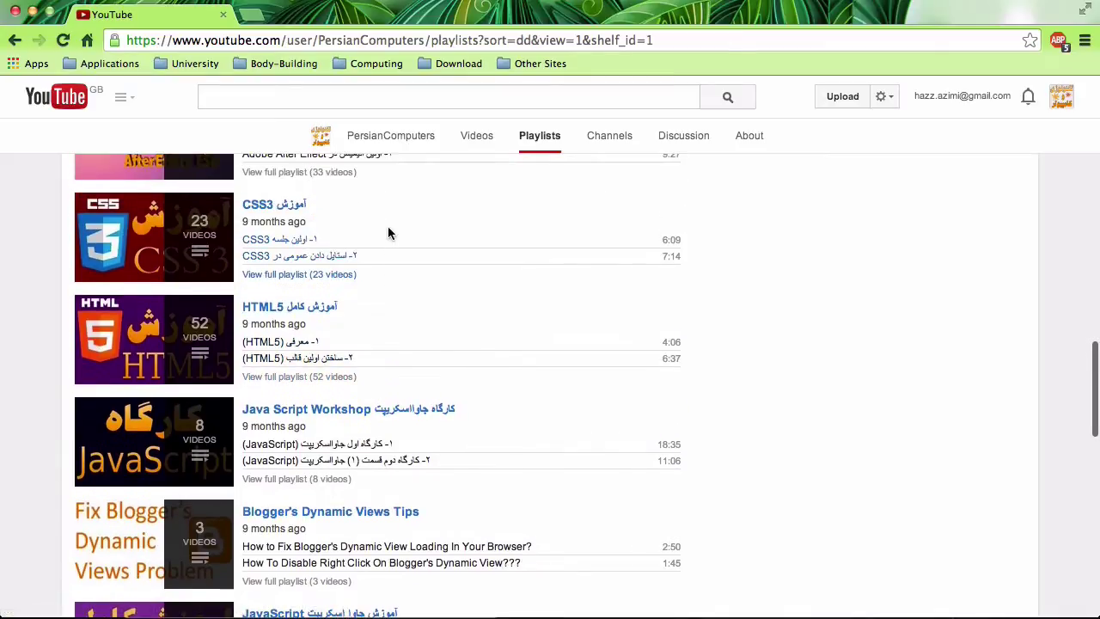
{"action": "scroll", "coordinate": [388, 230], "scroll_direction": "up", "scroll_amount": 2}
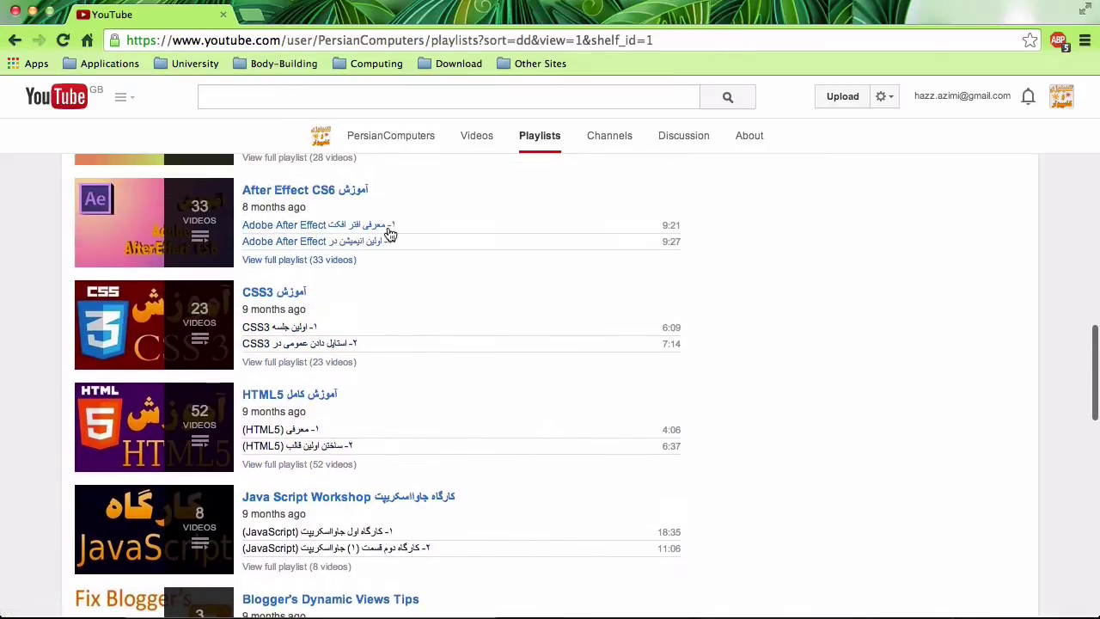
{"action": "left_click", "coordinate": [251, 15]}
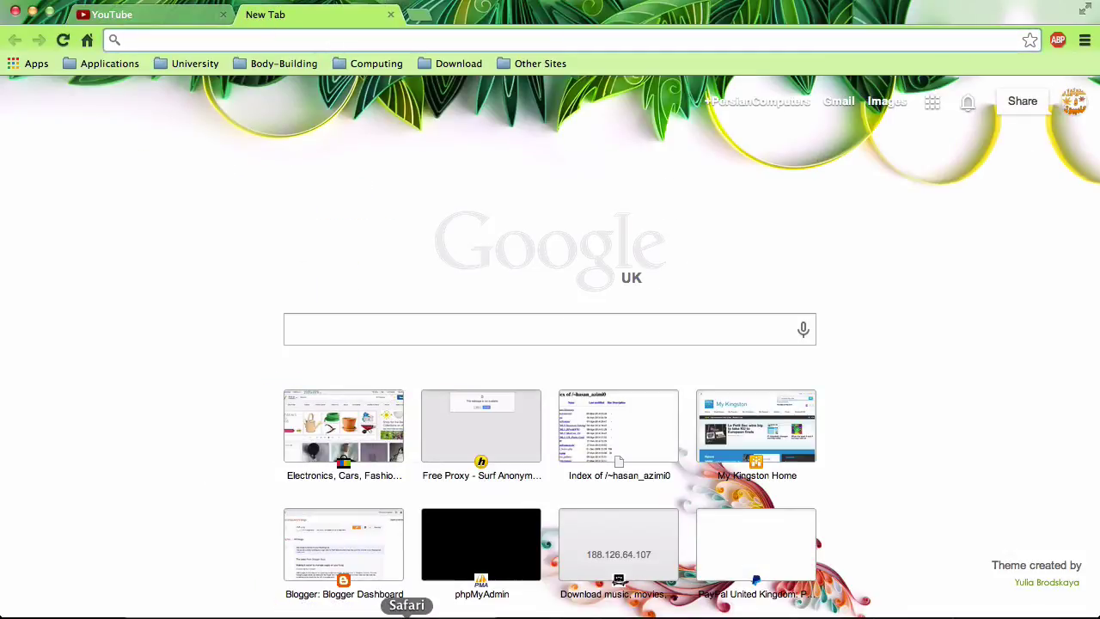
Open the App Store, then Launchpad's Developer folder with IntelliJ IDEA 13, Xcode, Sublime Text 2 and BBEdit
{"action": "left_click", "coordinate": [433, 612]}
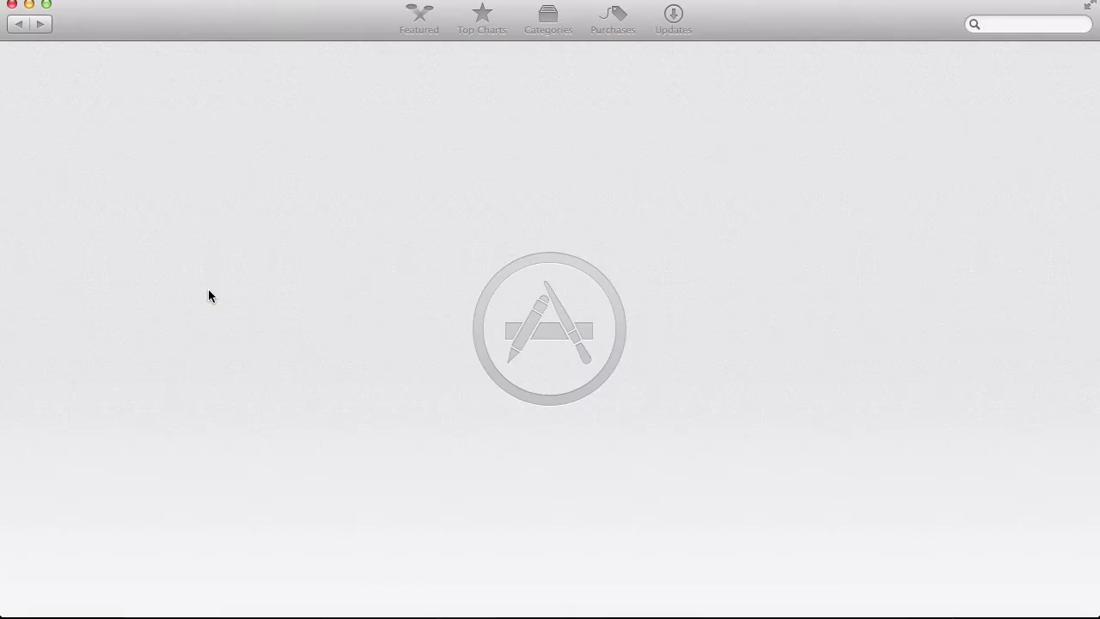
{"action": "key", "text": "F4"}
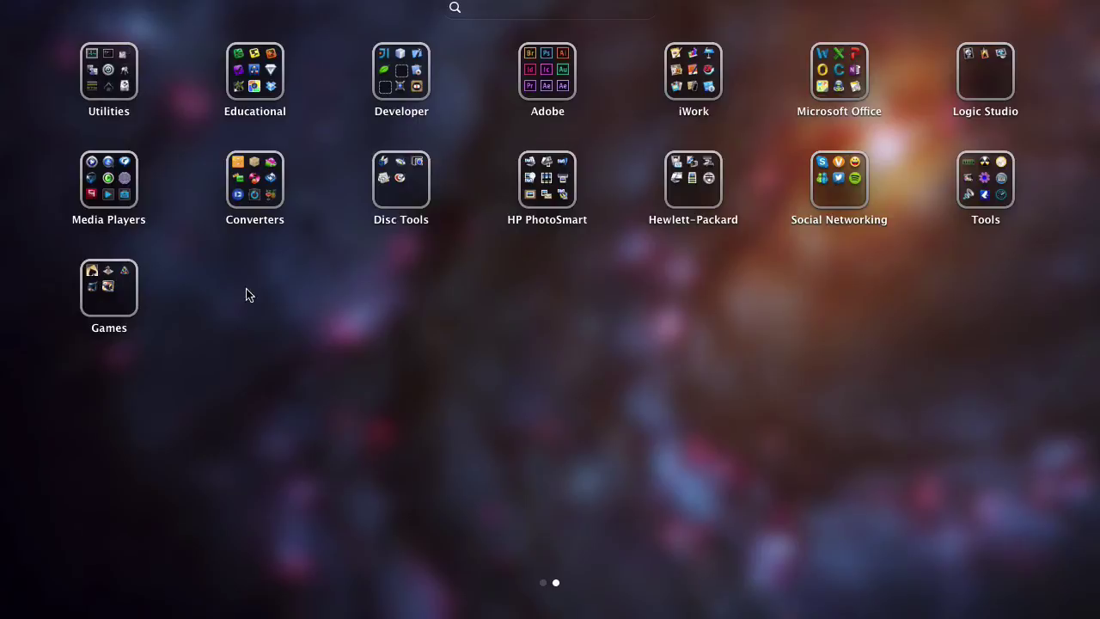
{"action": "left_click", "coordinate": [417, 90]}
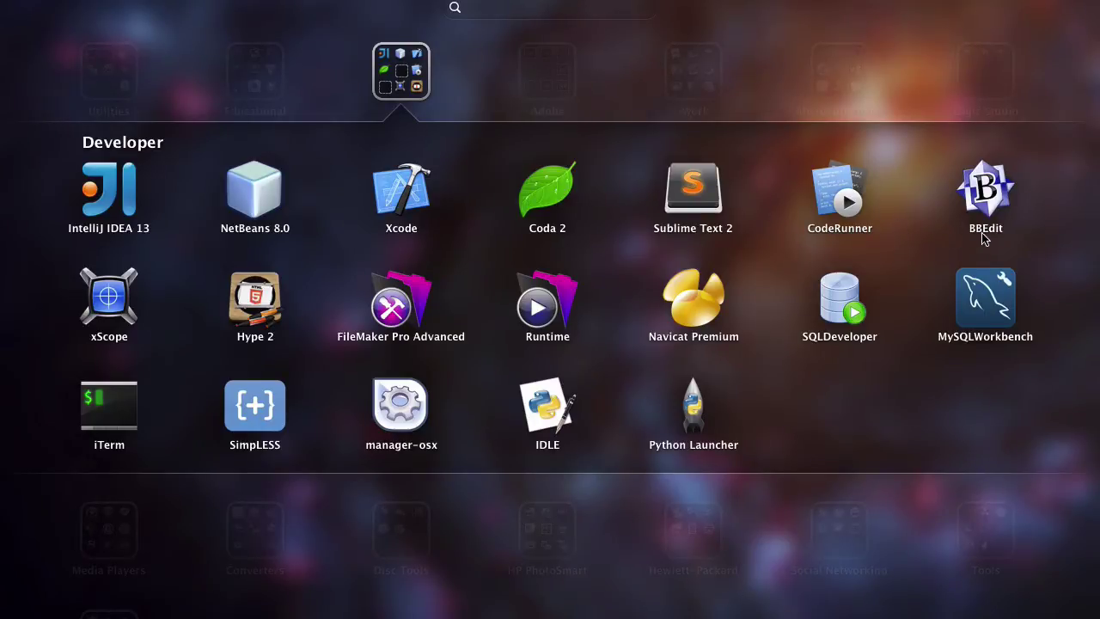
Search the Mac App Store for textwrangler, then close the store window
{"action": "left_click", "coordinate": [700, 570]}
{"action": "left_click", "coordinate": [427, 596]}
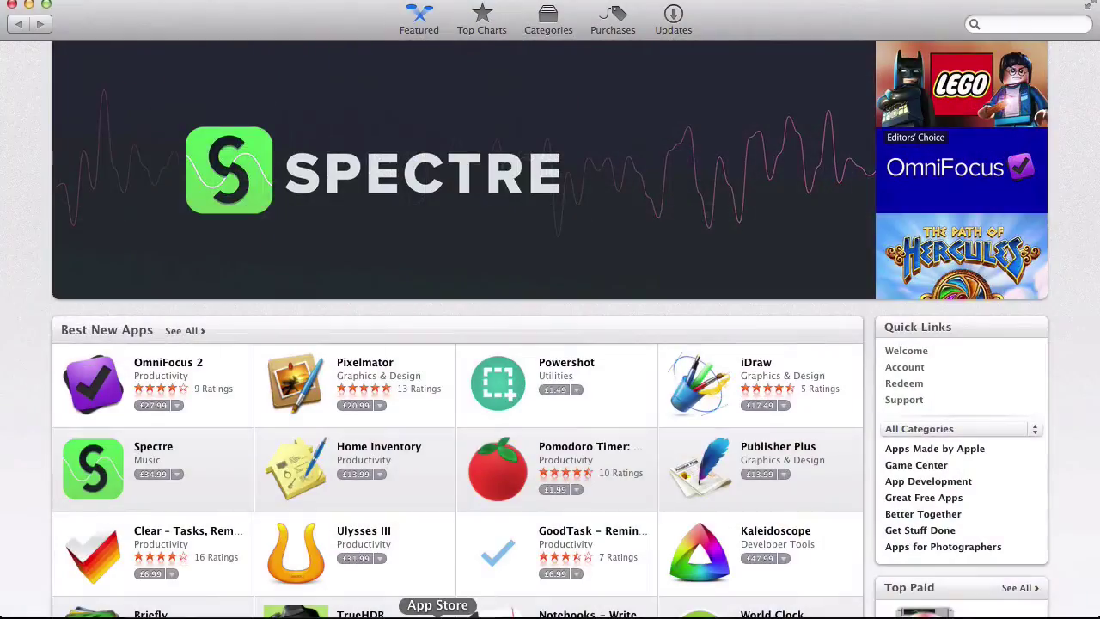
{"action": "left_click", "coordinate": [999, 27]}
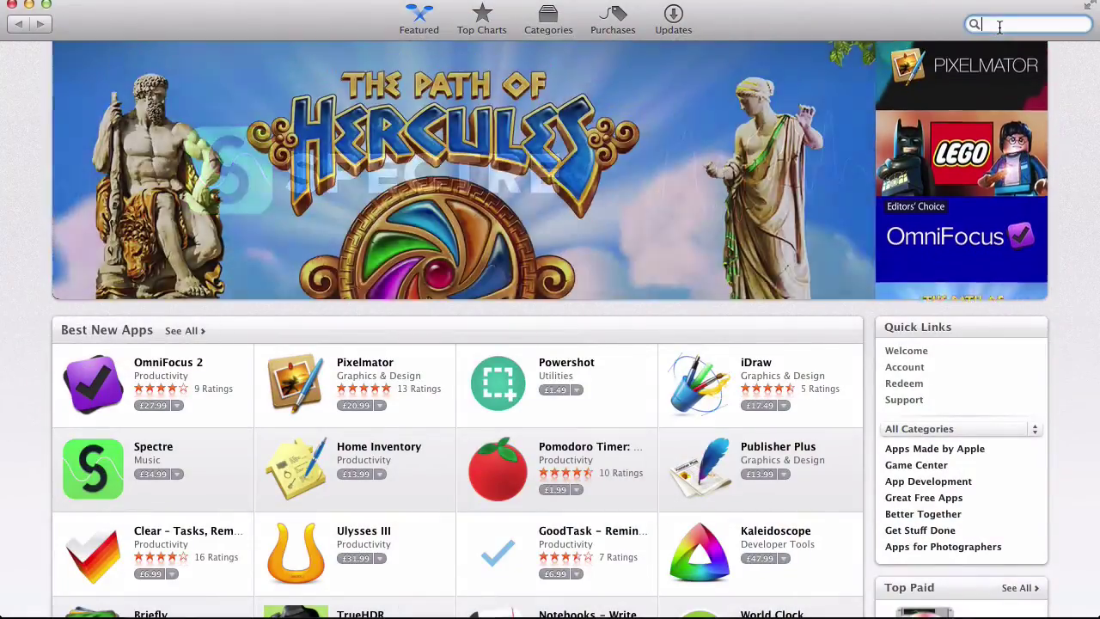
{"action": "type", "text": "textw"}
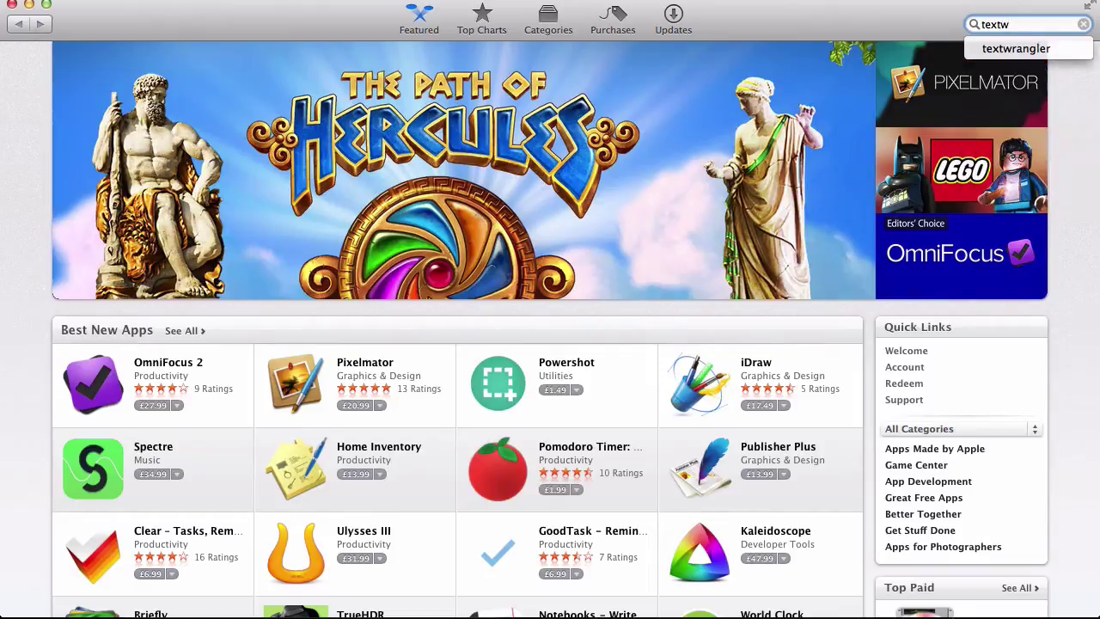
{"action": "left_click", "coordinate": [1016, 48]}
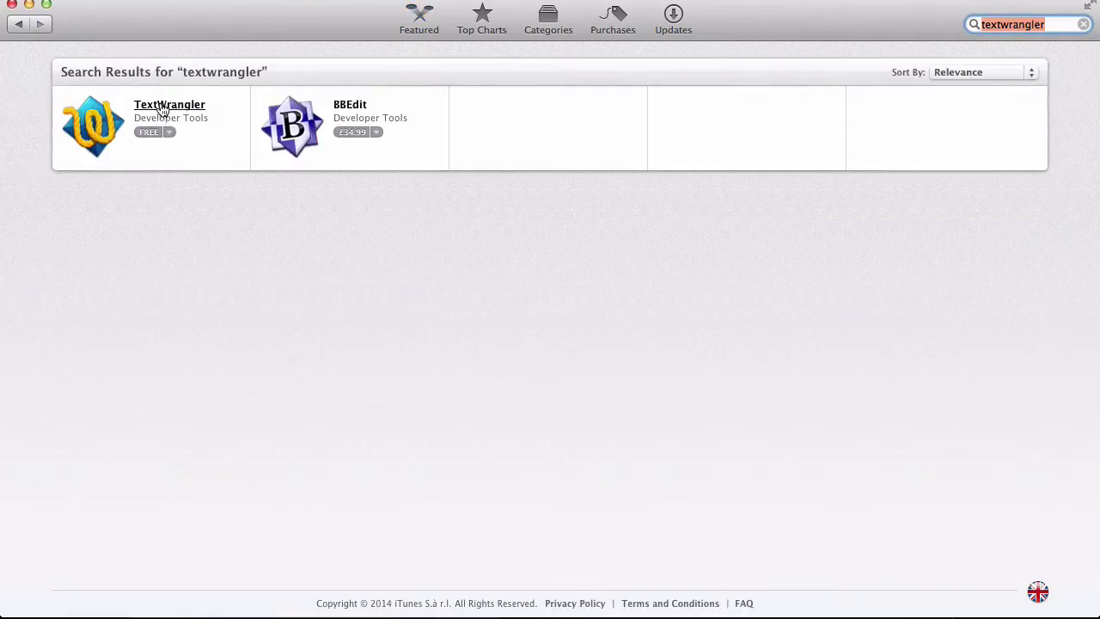
{"action": "left_click", "coordinate": [13, 4]}
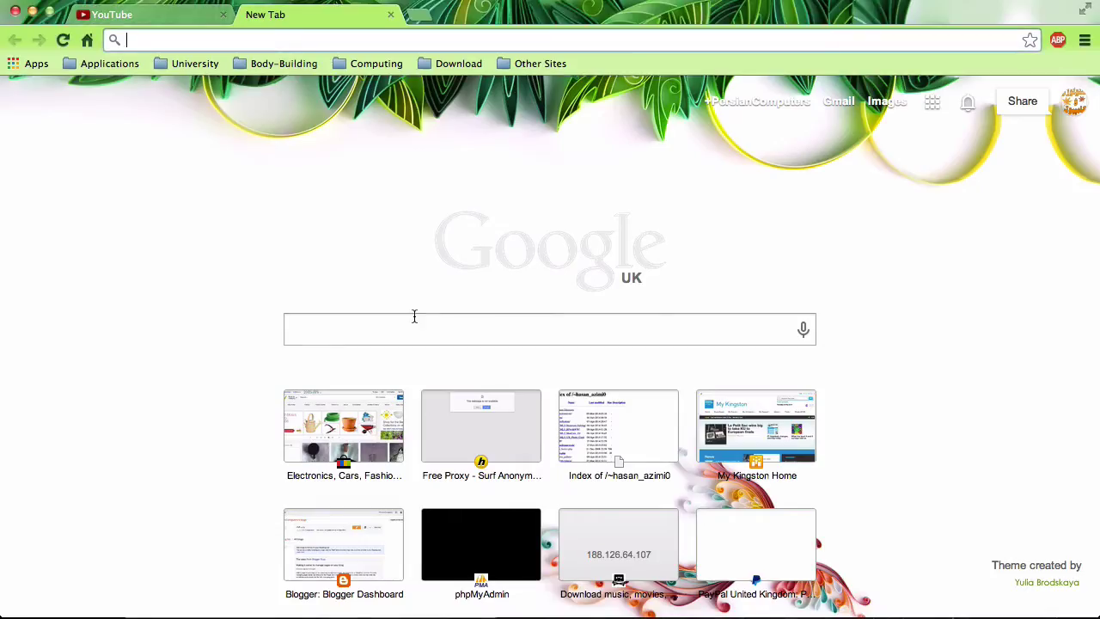
Search Google for 'notpad ++' and open the Notepad++ Home result
{"action": "left_click", "coordinate": [420, 39]}
{"action": "type", "text": "notpad "}
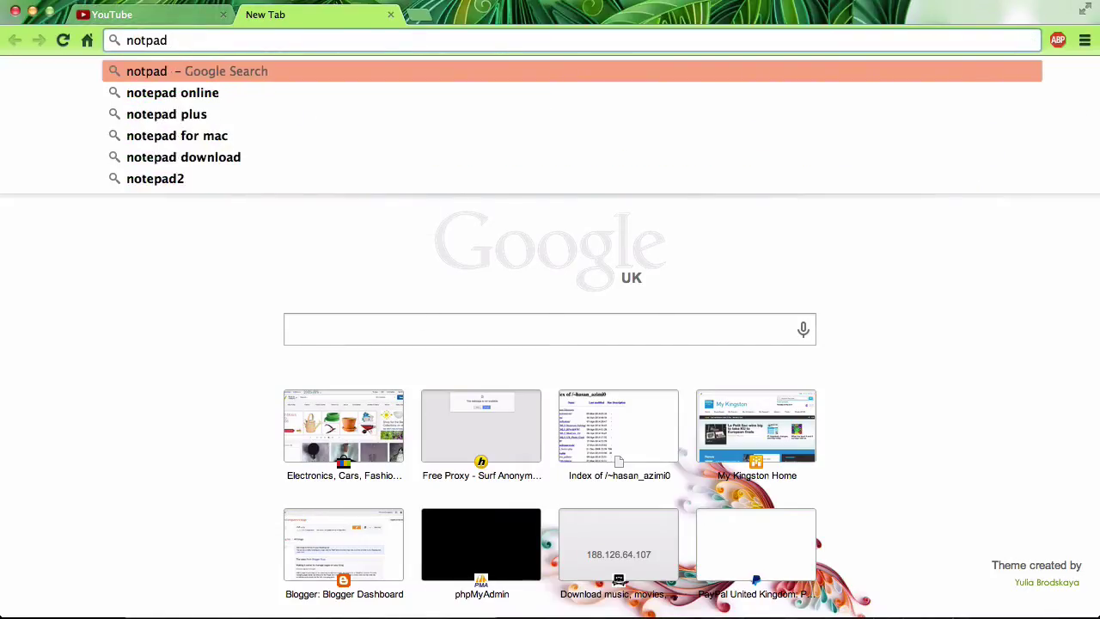
{"action": "type", "text": "++"}
{"action": "key", "text": "Return"}
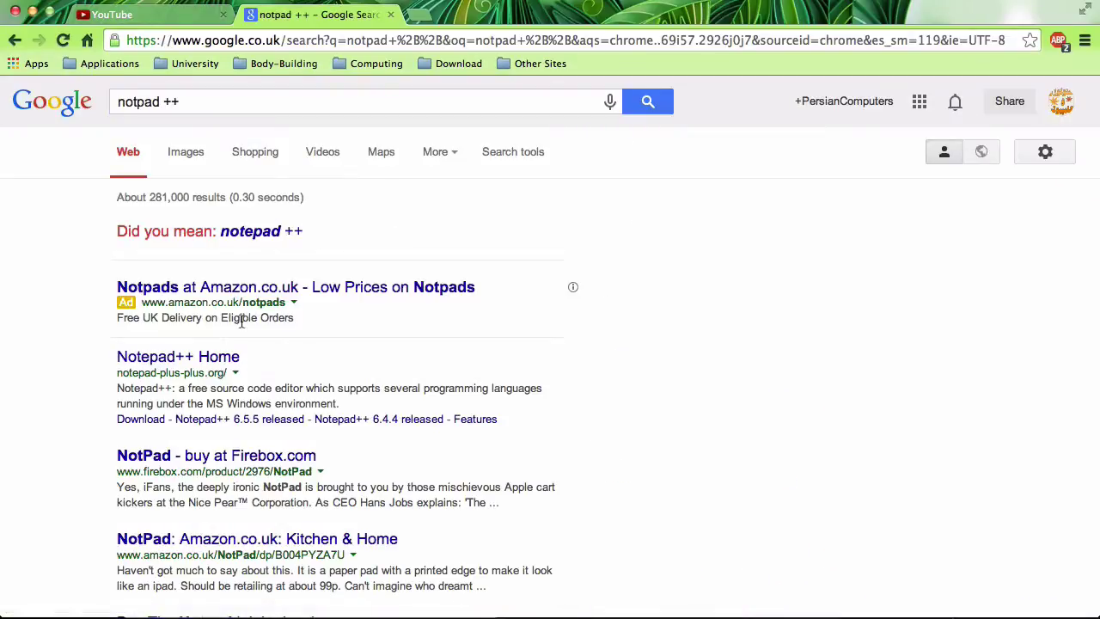
{"action": "left_click", "coordinate": [221, 361]}
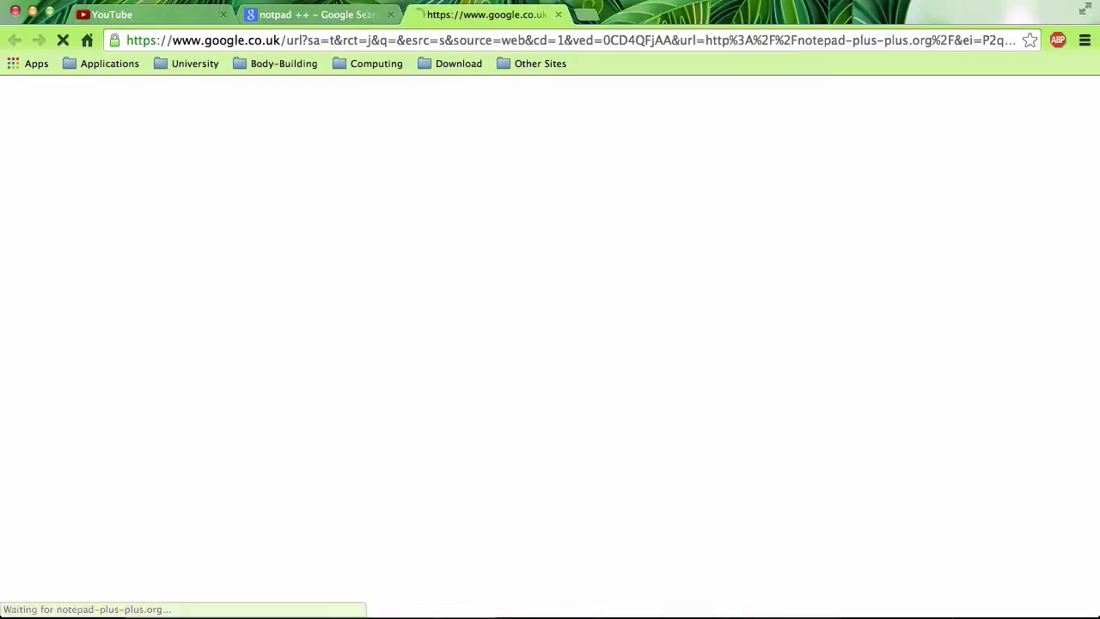
Close the search results, scroll the Notepad++ homepage, close it and bring up Launchpad
{"action": "left_click", "coordinate": [301, 14]}
{"action": "left_click", "coordinate": [389, 15]}
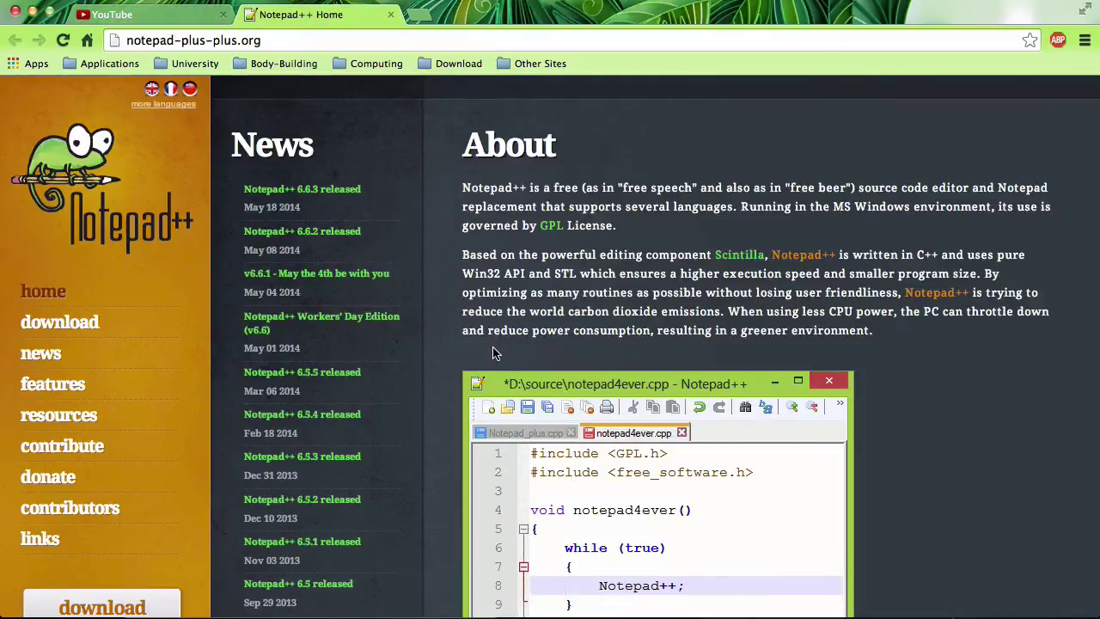
{"action": "scroll", "coordinate": [491, 348], "scroll_direction": "down", "scroll_amount": 3}
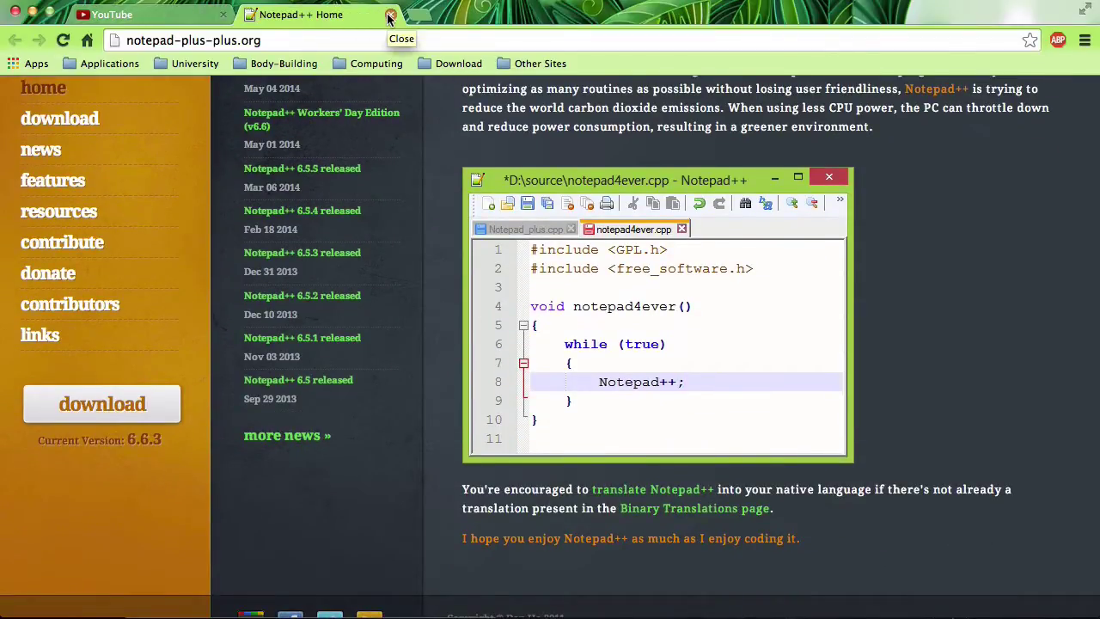
{"action": "left_click", "coordinate": [389, 17]}
{"action": "key", "text": "F4"}
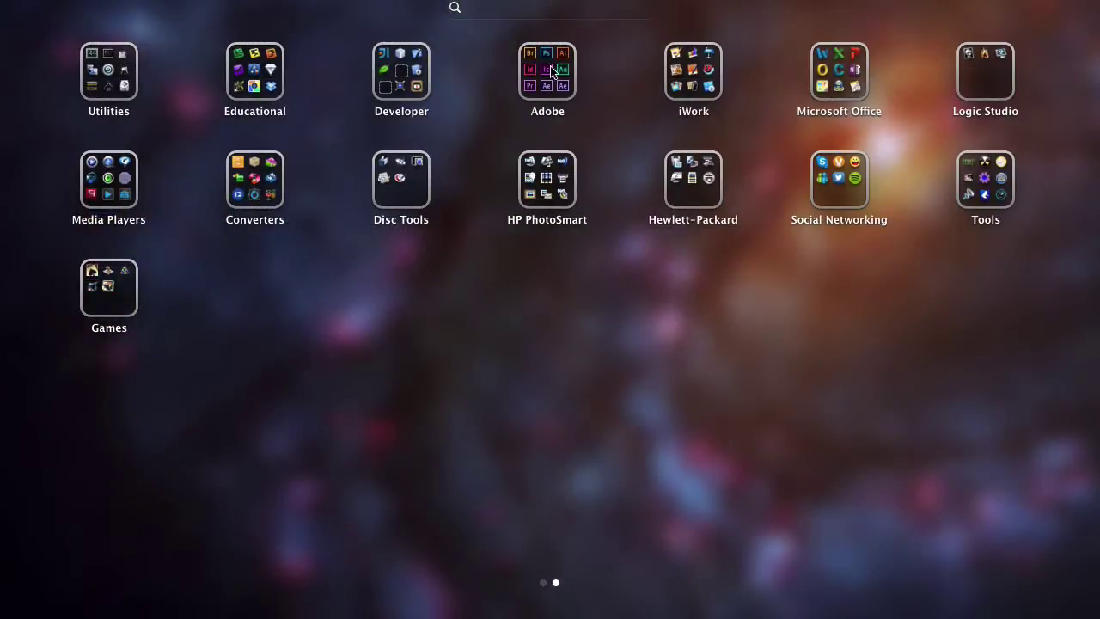
Open and close the Developer folder twice, then dismiss Launchpad back to YouTube's playlists
{"action": "left_click", "coordinate": [408, 81]}
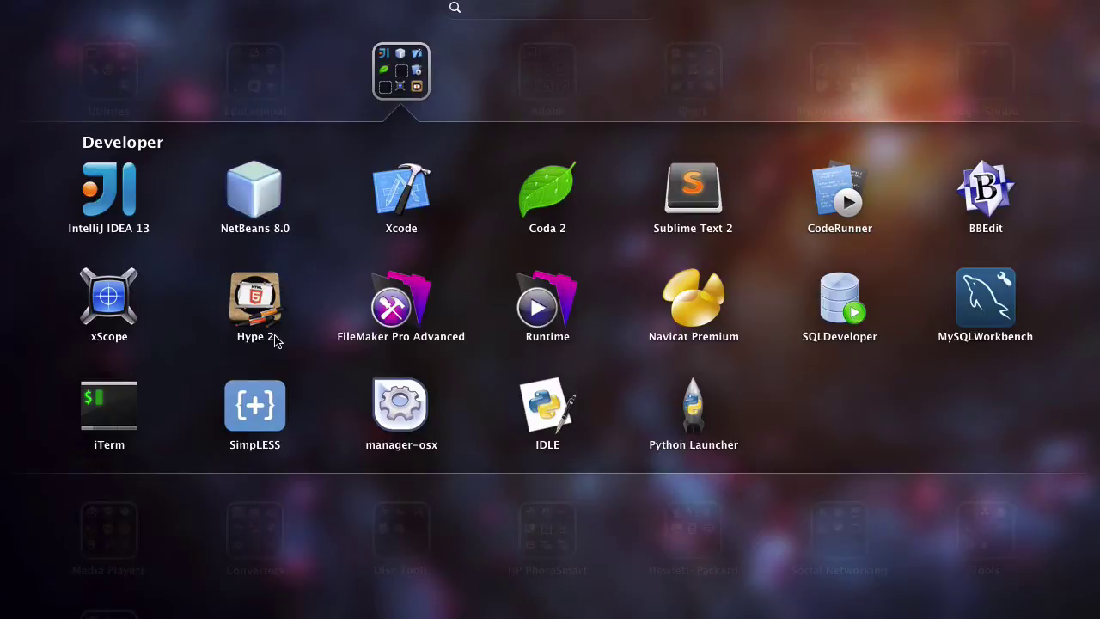
{"action": "left_click", "coordinate": [469, 539]}
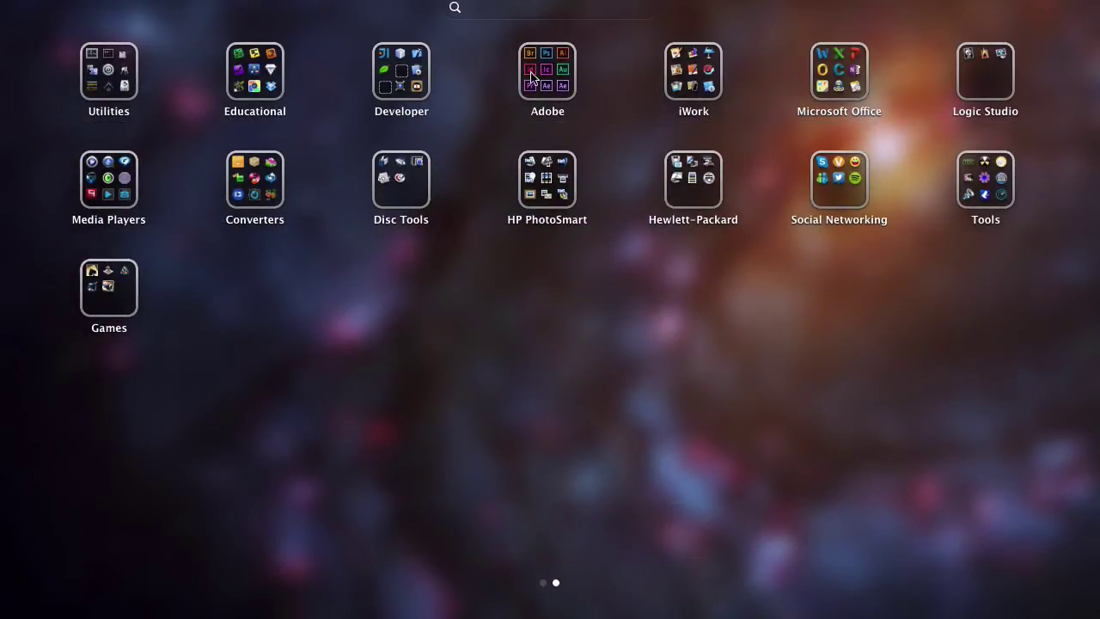
{"action": "left_click", "coordinate": [392, 51]}
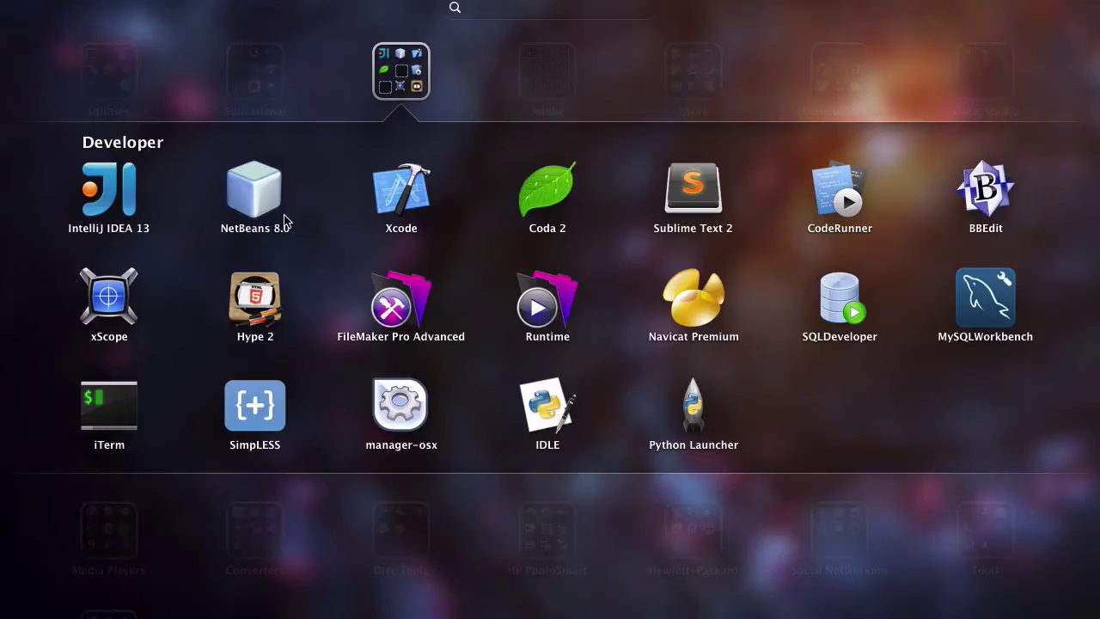
{"action": "left_click", "coordinate": [334, 101]}
{"action": "left_click", "coordinate": [363, 392]}
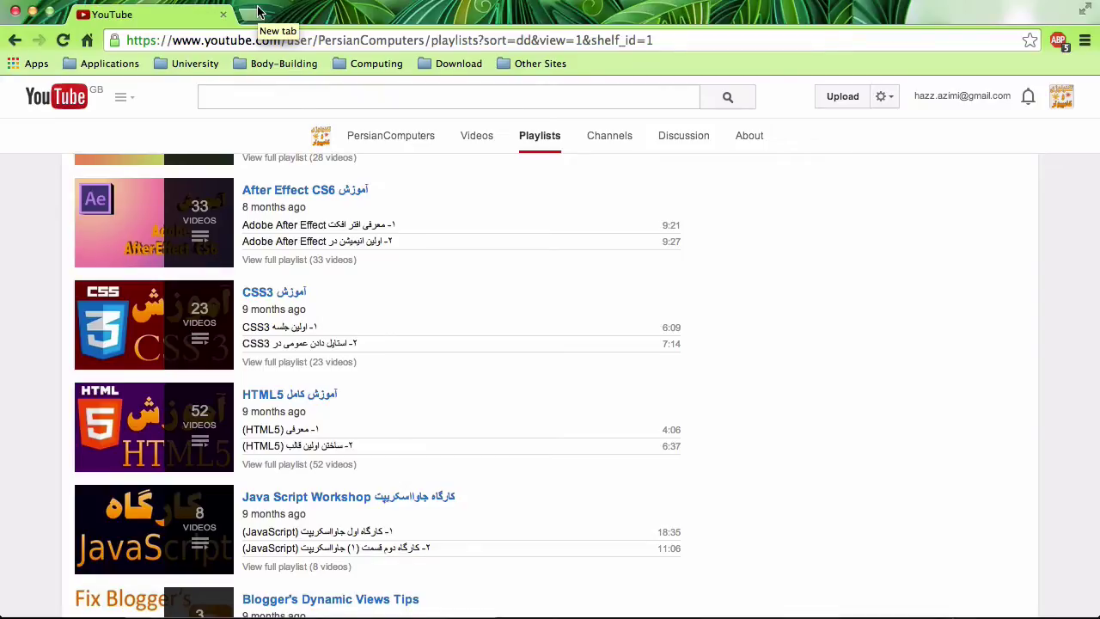
Scroll the Playlists page down to the jQuery and PHP playlist rows
{"action": "scroll", "coordinate": [129, 335], "scroll_direction": "up", "scroll_amount": 10}
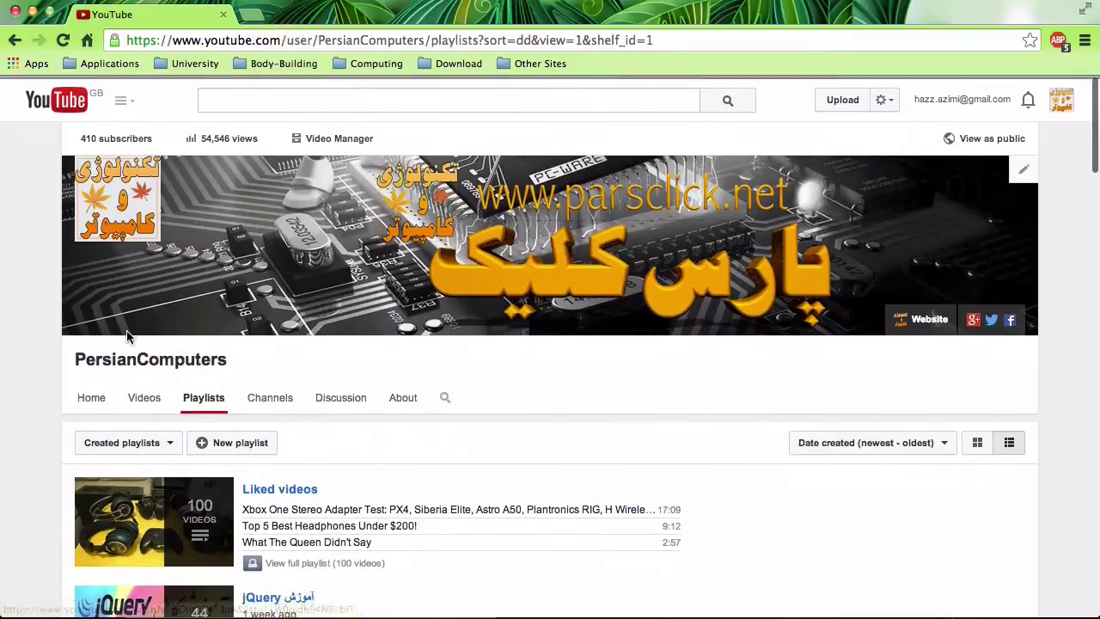
{"action": "scroll", "coordinate": [127, 338], "scroll_direction": "down", "scroll_amount": 3}
{"action": "scroll", "coordinate": [128, 335], "scroll_direction": "down", "scroll_amount": 5}
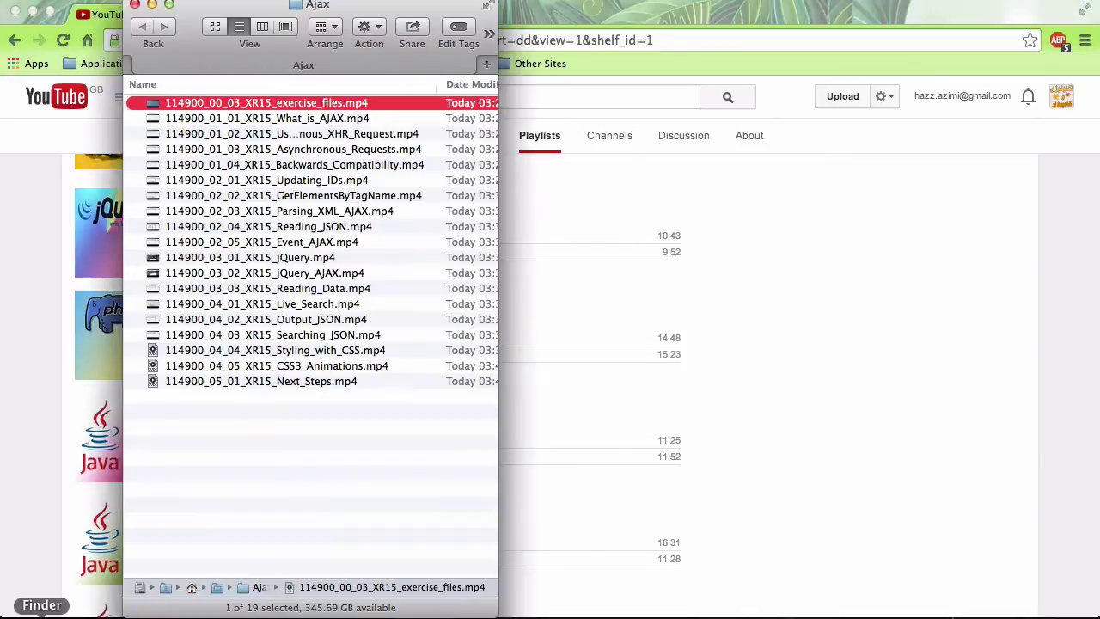
Open a new Finder window from the Dock and navigate into Sites > PHP
{"action": "left_click", "coordinate": [67, 305]}
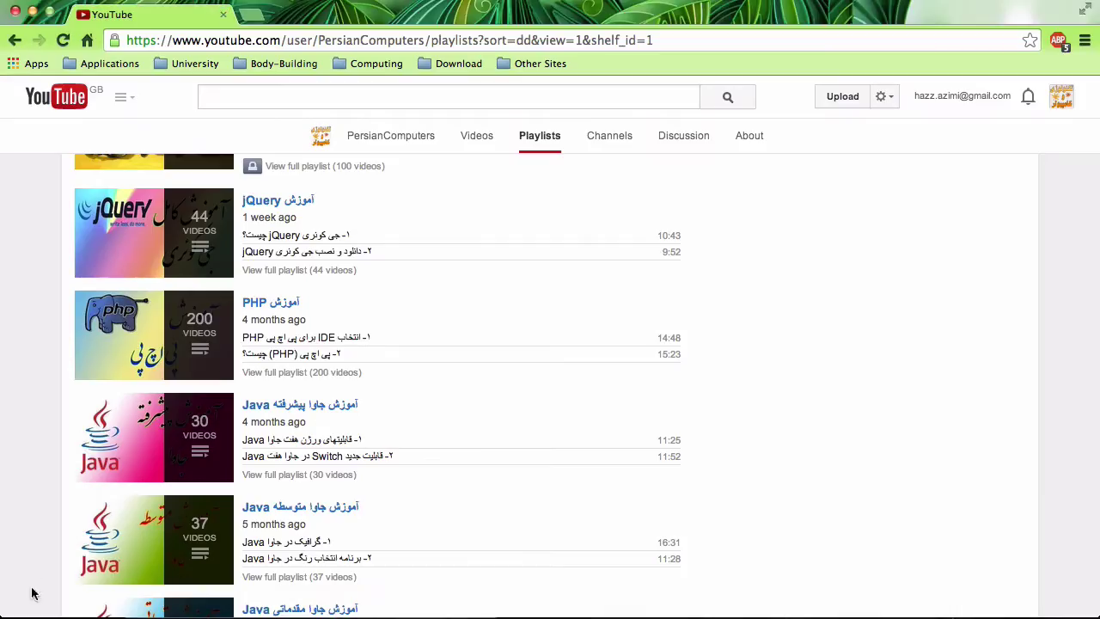
{"action": "right_click", "coordinate": [36, 610]}
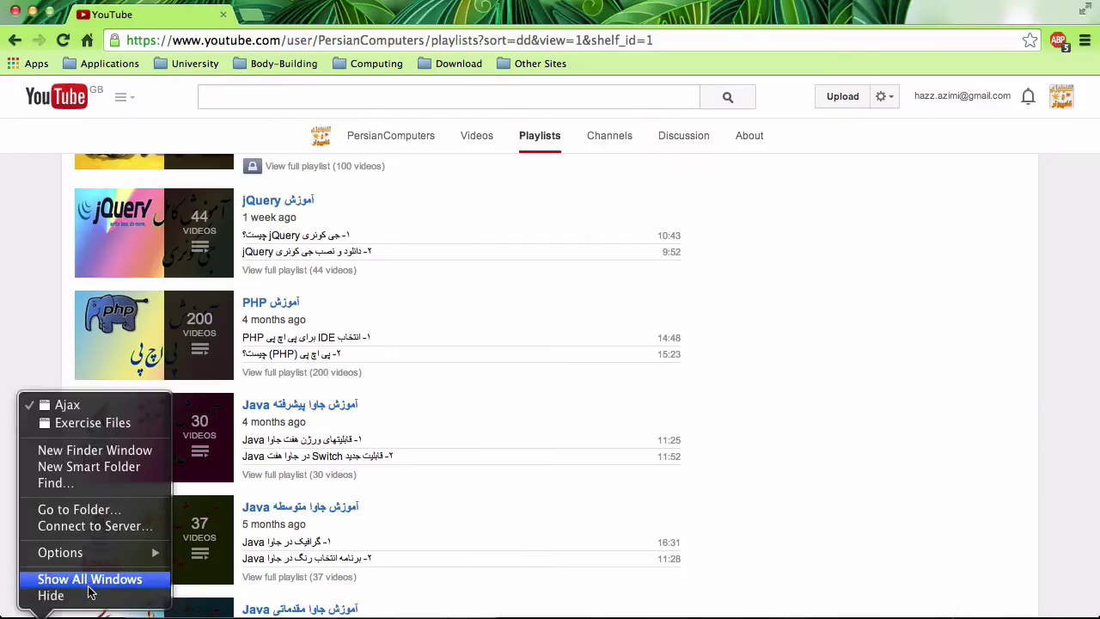
{"action": "left_click", "coordinate": [104, 450]}
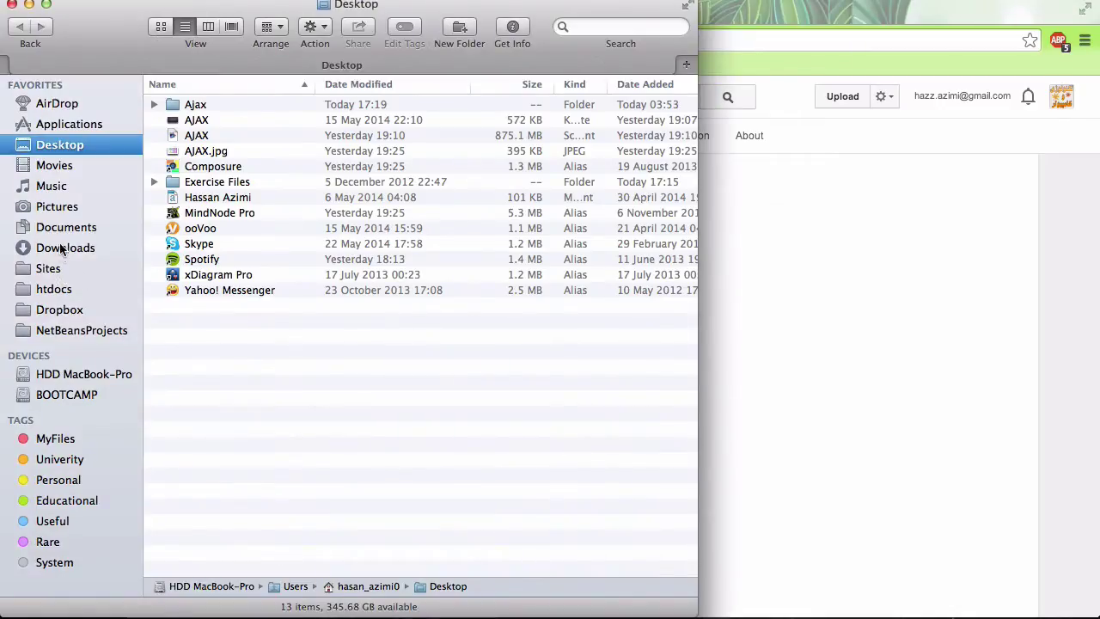
{"action": "left_click", "coordinate": [52, 271]}
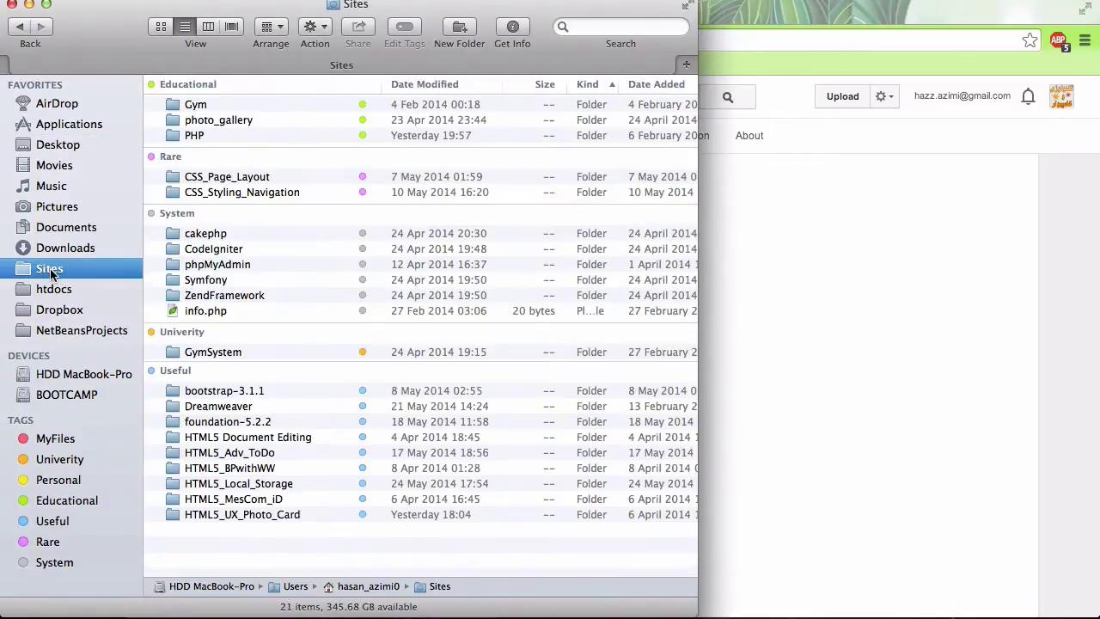
{"action": "left_click", "coordinate": [191, 137]}
{"action": "double_click", "coordinate": [190, 137]}
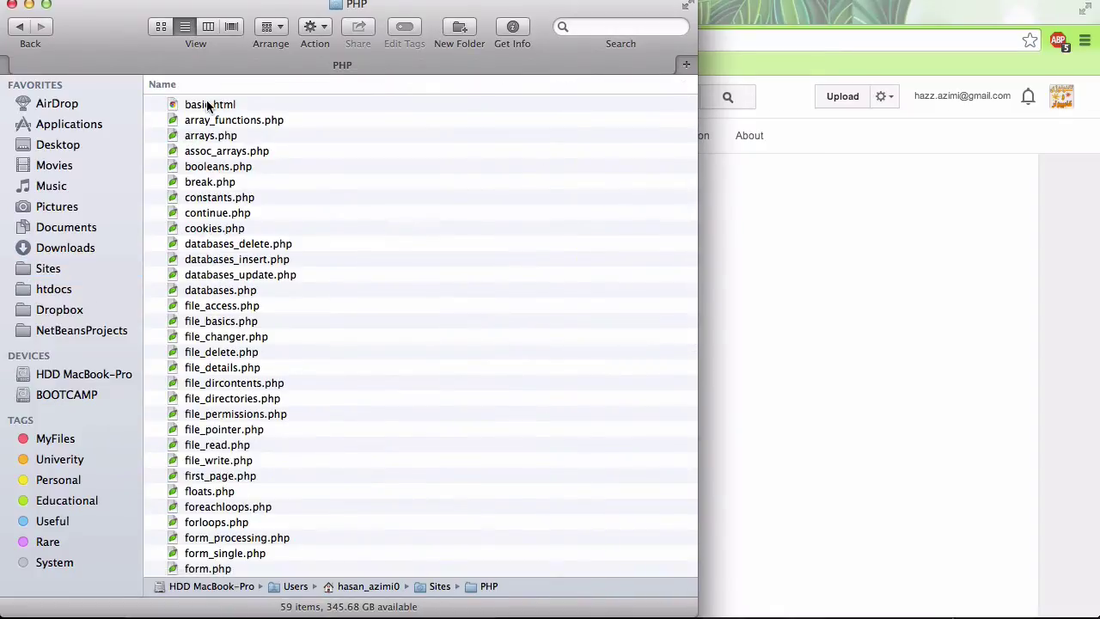
Open basic.html in Chrome, select its local file address, then close the page
{"action": "left_click", "coordinate": [207, 105]}
{"action": "double_click", "coordinate": [207, 105]}
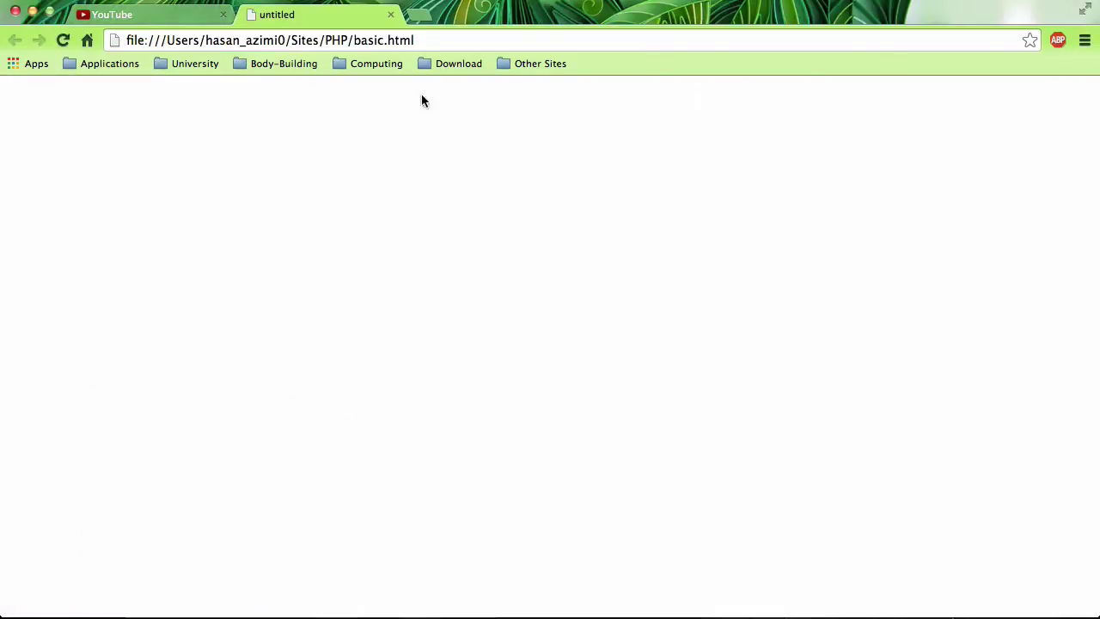
{"action": "left_click_drag", "start_coordinate": [422, 40], "coordinate": [125, 43]}
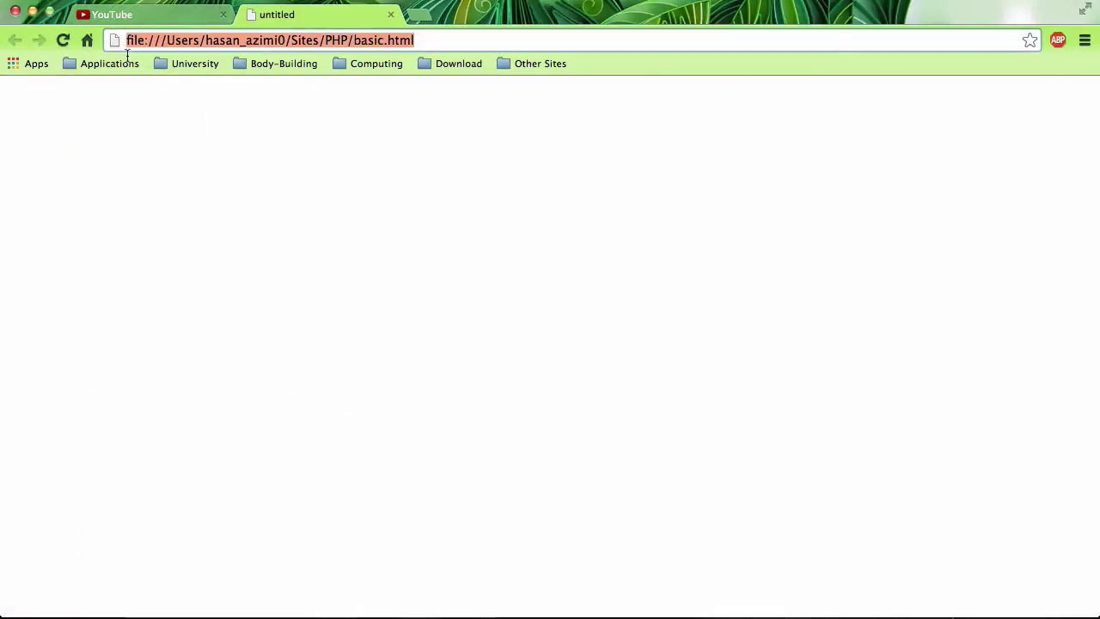
{"action": "left_click", "coordinate": [391, 16]}
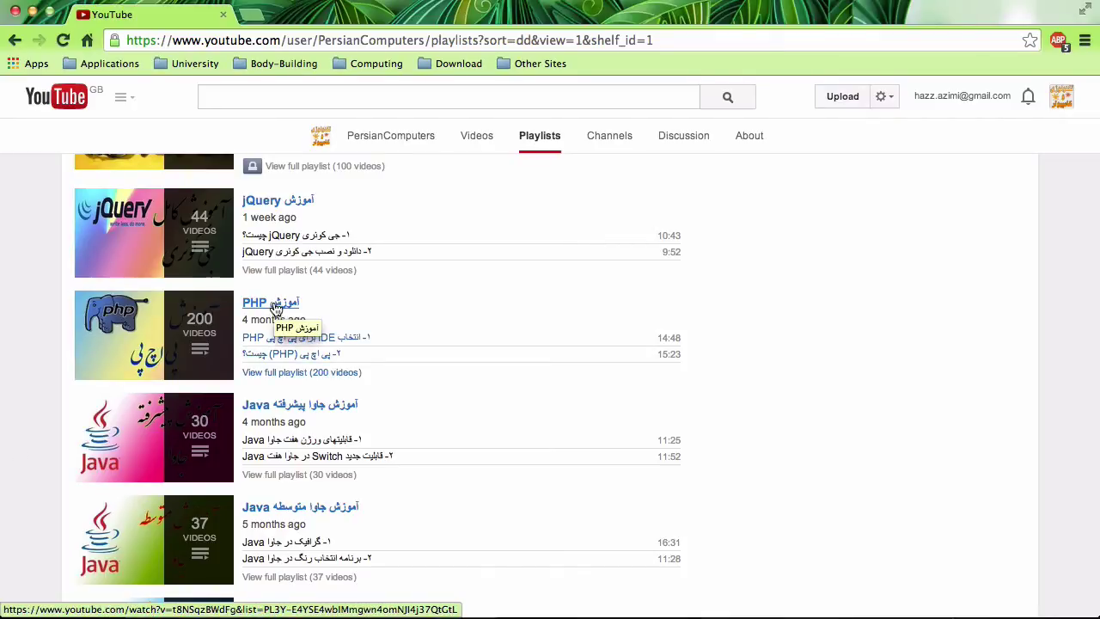
Search Google for mamp in a new tab and open the MAMP & MAMP PRO homepage
{"action": "left_click", "coordinate": [251, 14]}
{"action": "type", "text": "mamp"}
{"action": "key", "text": "Return"}
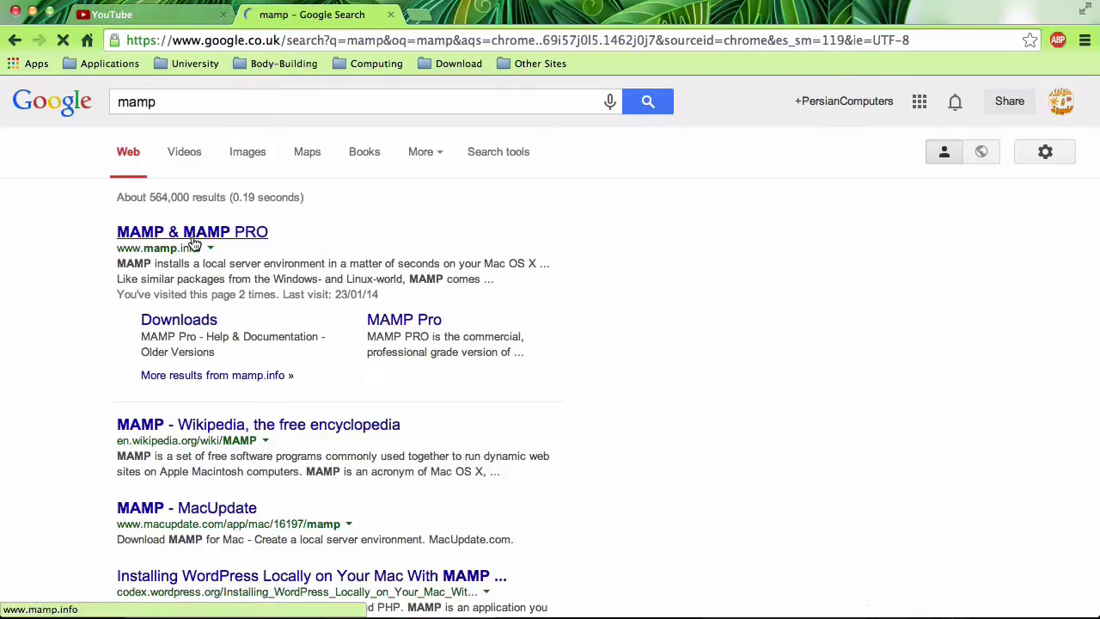
{"action": "left_click", "coordinate": [194, 232]}
{"action": "left_click", "coordinate": [390, 14]}
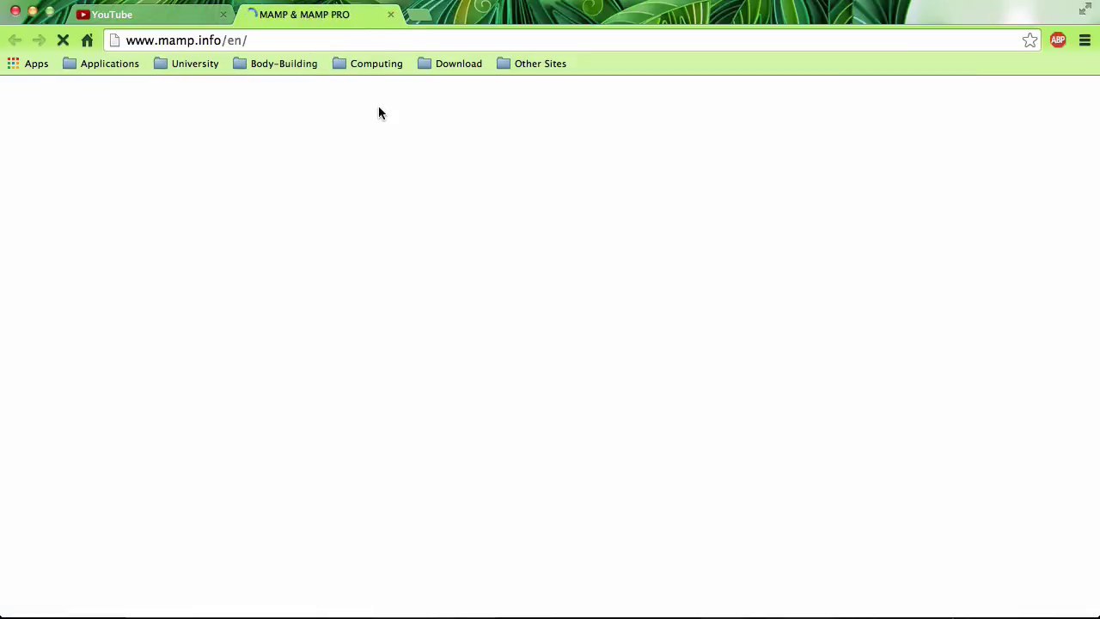
Scroll the MAMP homepage, then replace its address with a Google search for wamp
{"action": "scroll", "coordinate": [339, 251], "scroll_direction": "down", "scroll_amount": 4}
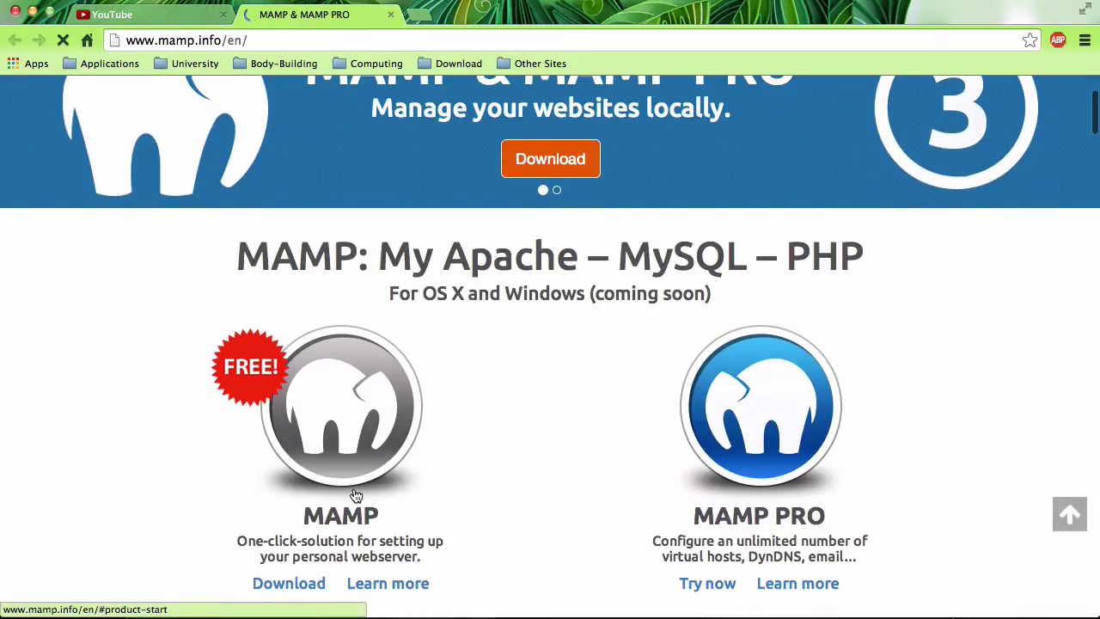
{"action": "scroll", "coordinate": [292, 379], "scroll_direction": "up", "scroll_amount": 2}
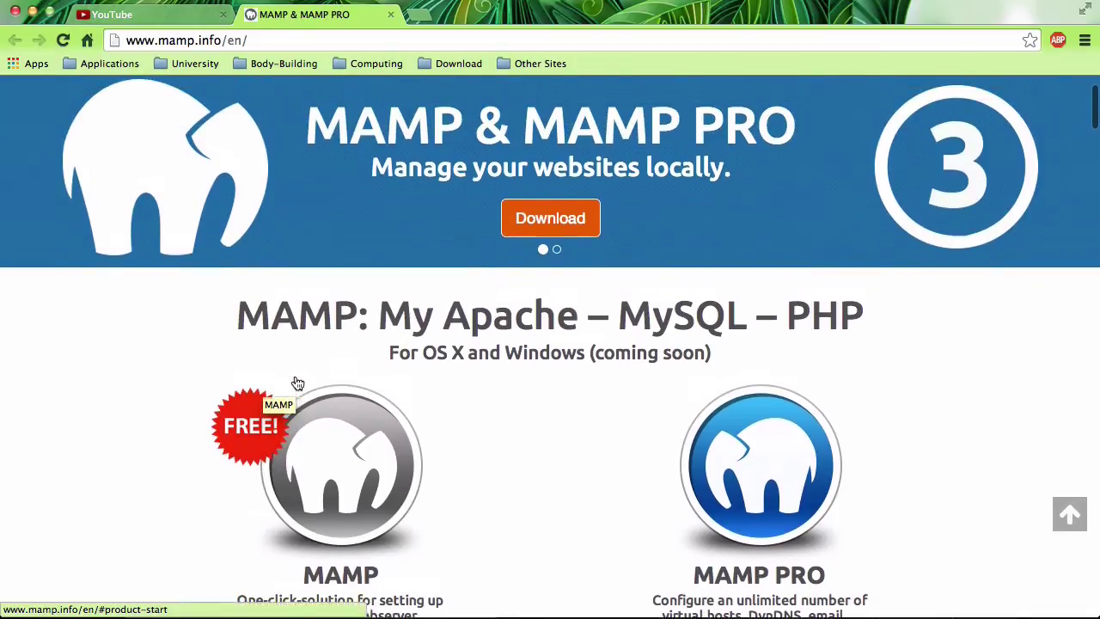
{"action": "left_click", "coordinate": [308, 48]}
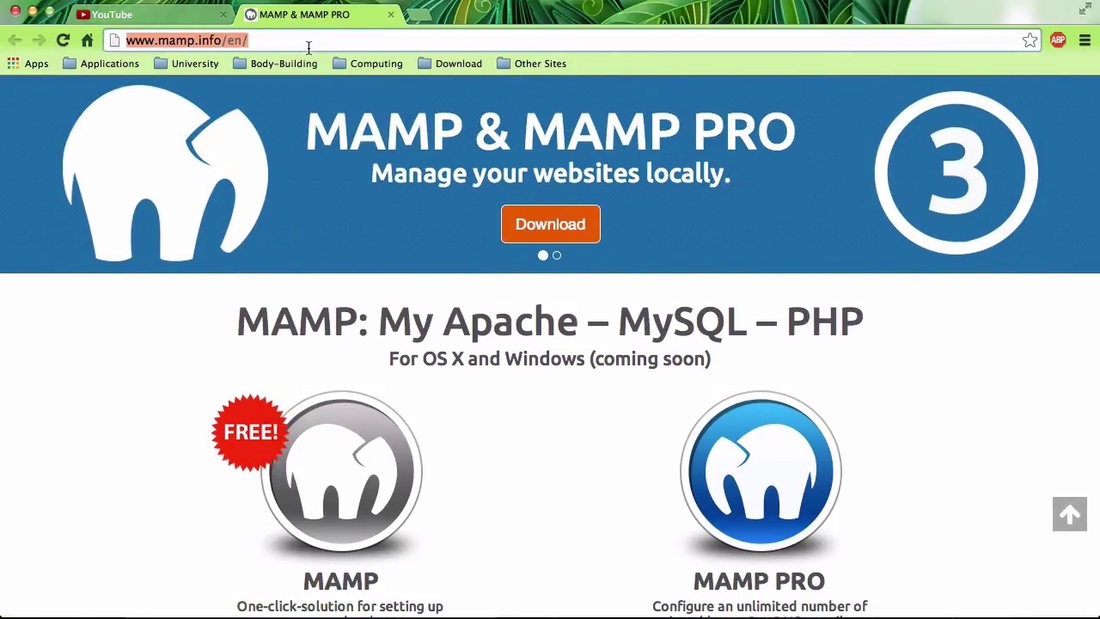
{"action": "type", "text": "wamp"}
{"action": "key", "text": "Return"}
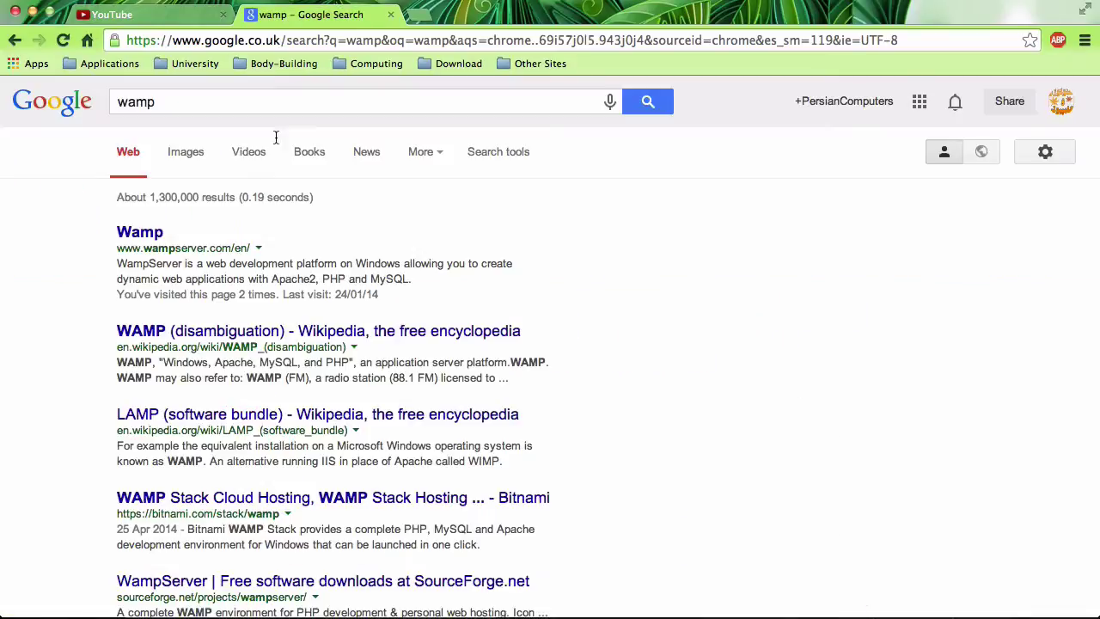
Open the WampServer homepage, highlight its WAMPSERVER heading, and show all open windows in Mission Control
{"action": "left_click", "coordinate": [142, 231]}
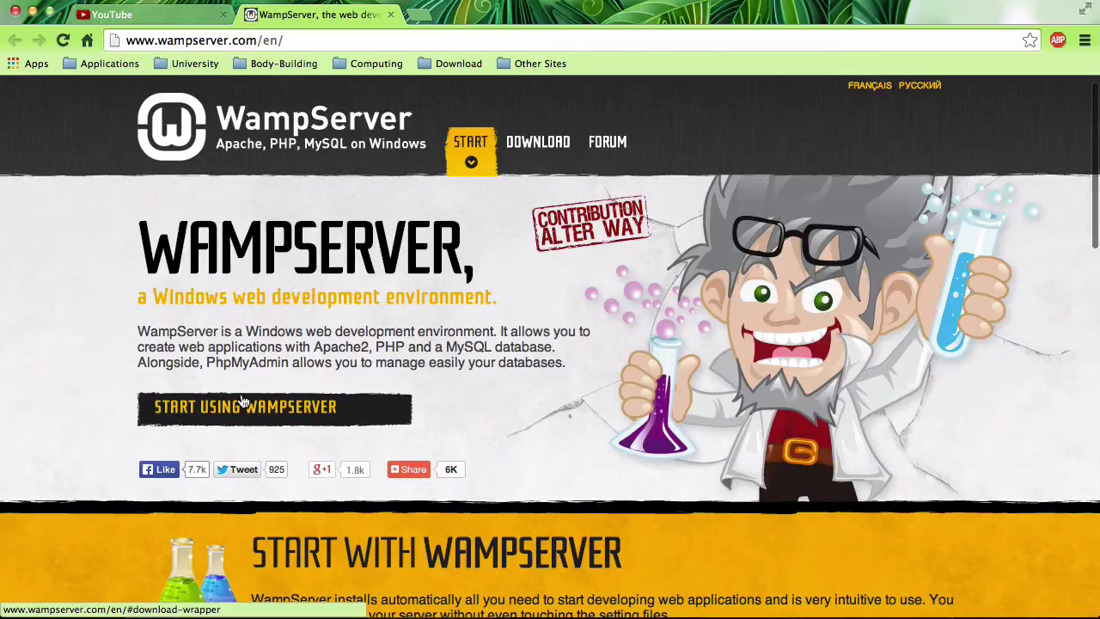
{"action": "left_click_drag", "start_coordinate": [160, 256], "coordinate": [450, 260]}
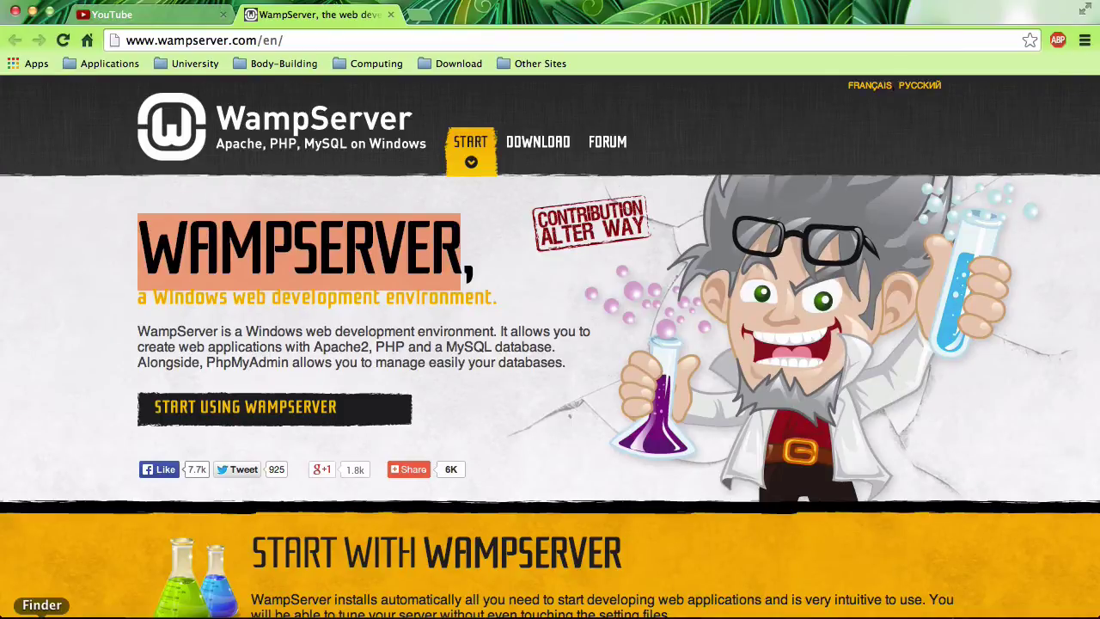
{"action": "key", "text": "ctrl+Up"}
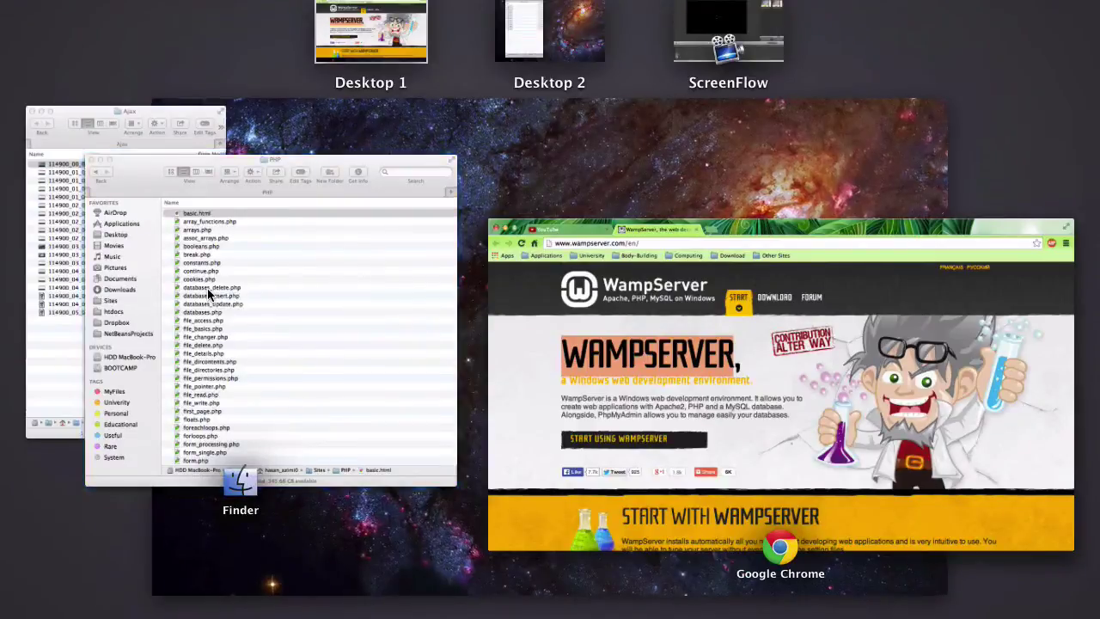
Show XAMPP's htdocs folder (index.php, applications.html) in Finder, then bring back the WampServer page
{"action": "left_click", "coordinate": [207, 288]}
{"action": "left_click", "coordinate": [37, 294]}
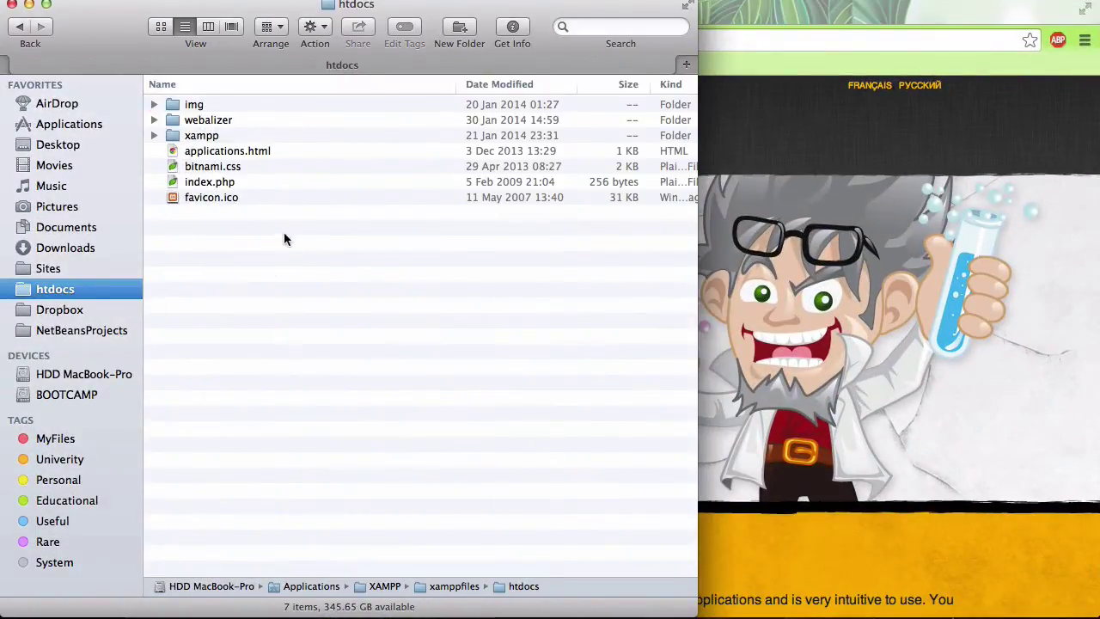
{"action": "left_click", "coordinate": [845, 140]}
Search Google for xampp and open apachefriends.org's XAMPP Installers page
{"action": "left_click", "coordinate": [372, 40]}
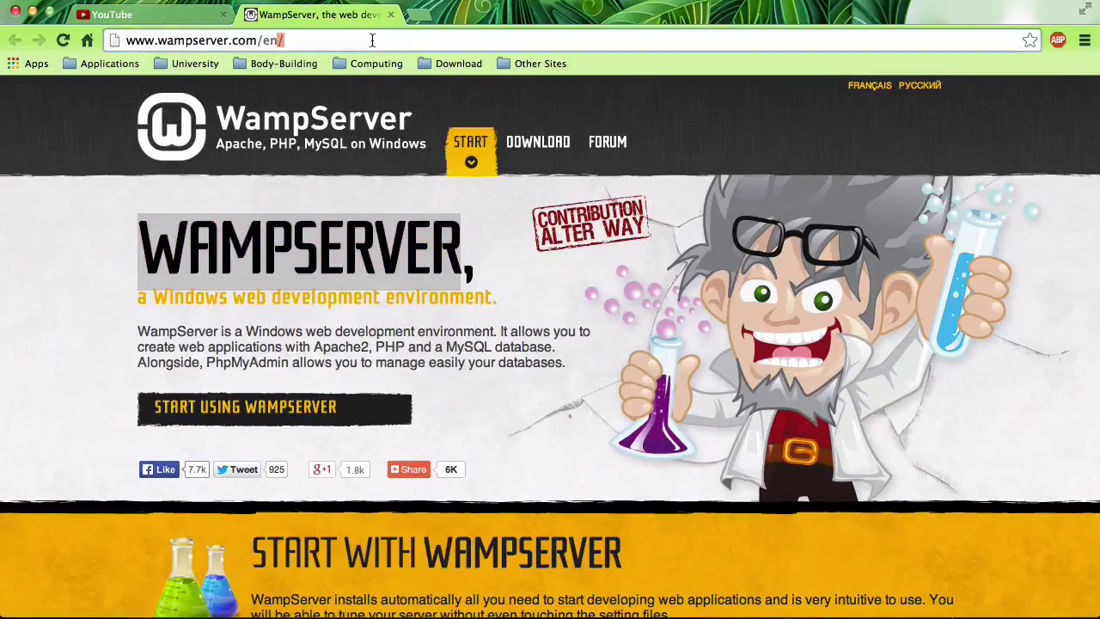
{"action": "type", "text": "xammp"}
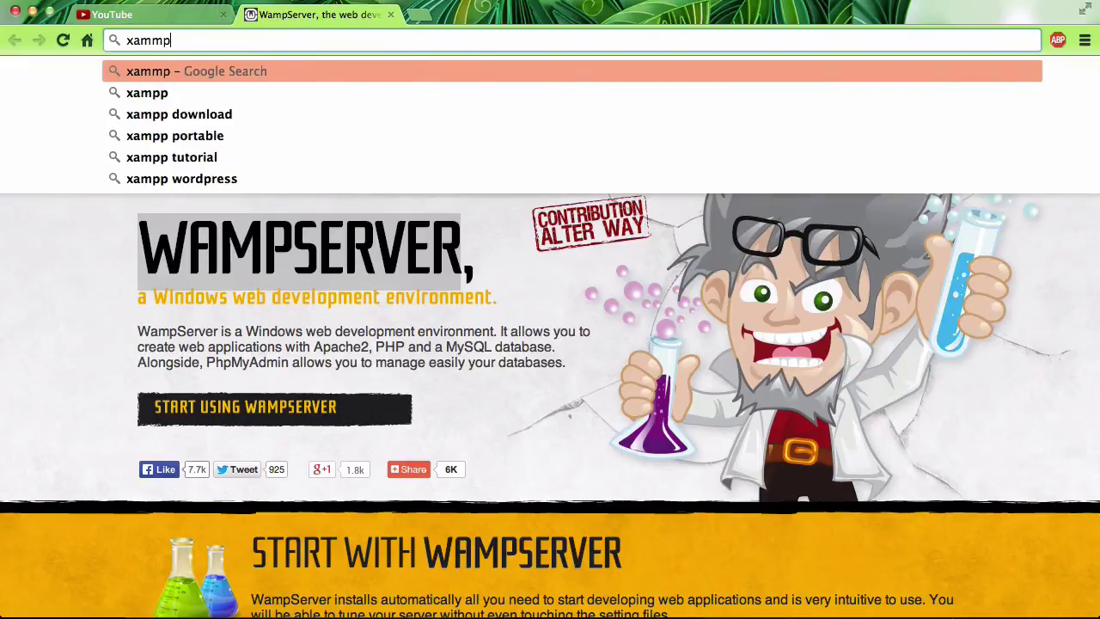
{"action": "key", "text": "Return"}
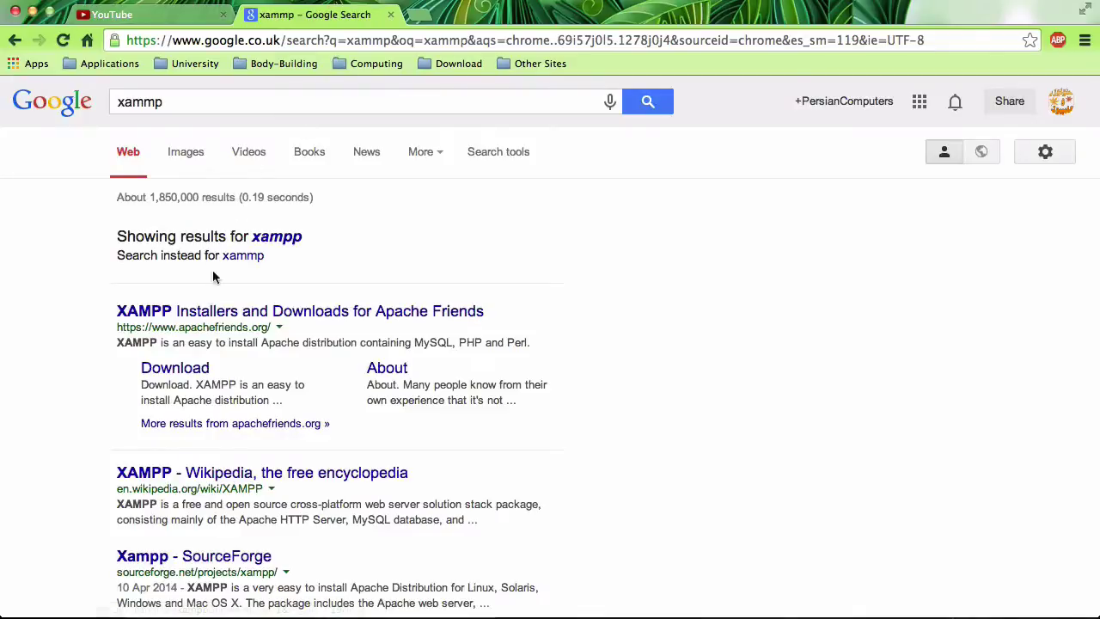
{"action": "left_click_drag", "start_coordinate": [196, 314], "coordinate": [402, 26]}
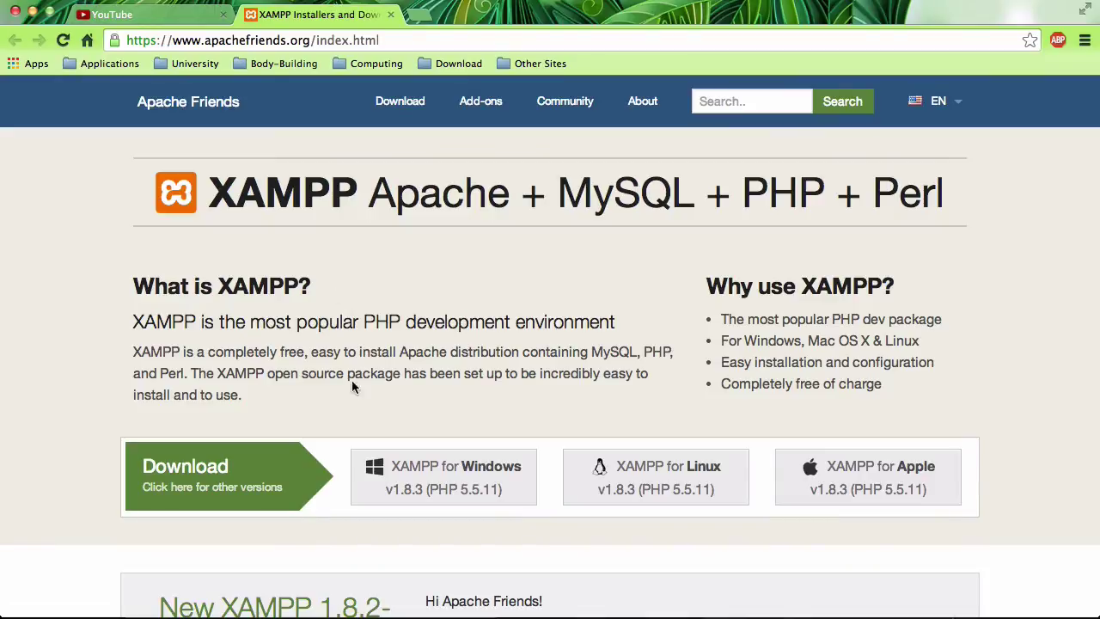
Launch manager-osx from Launchpad's Developer folder with the account password, then highlight Apache in the heading
{"action": "key", "text": "F4"}
{"action": "left_click", "coordinate": [398, 66]}
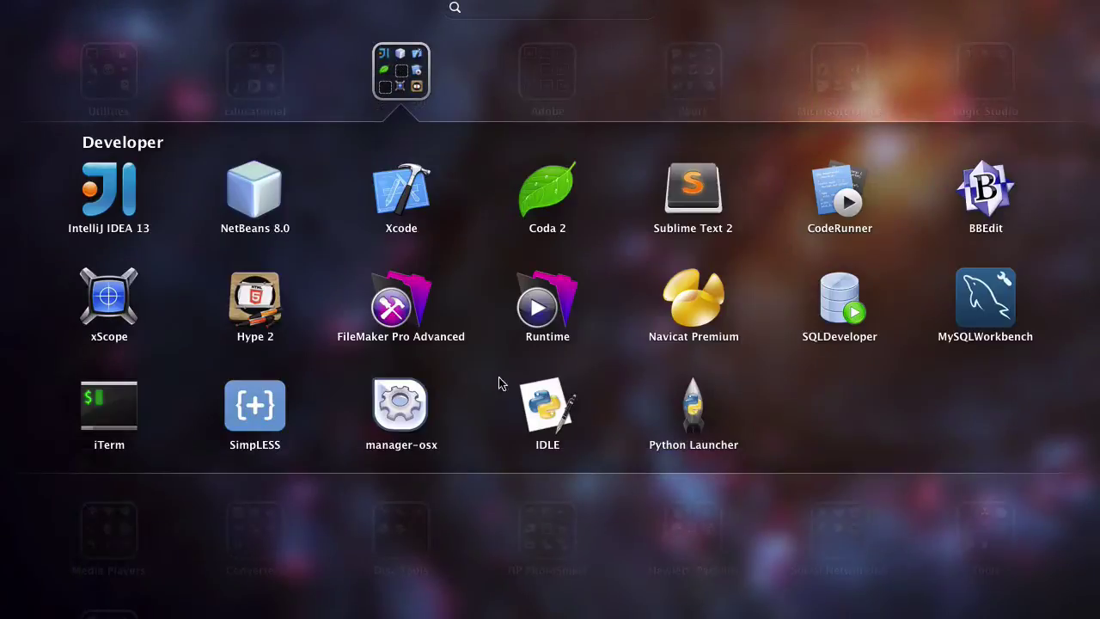
{"action": "left_click", "coordinate": [410, 409]}
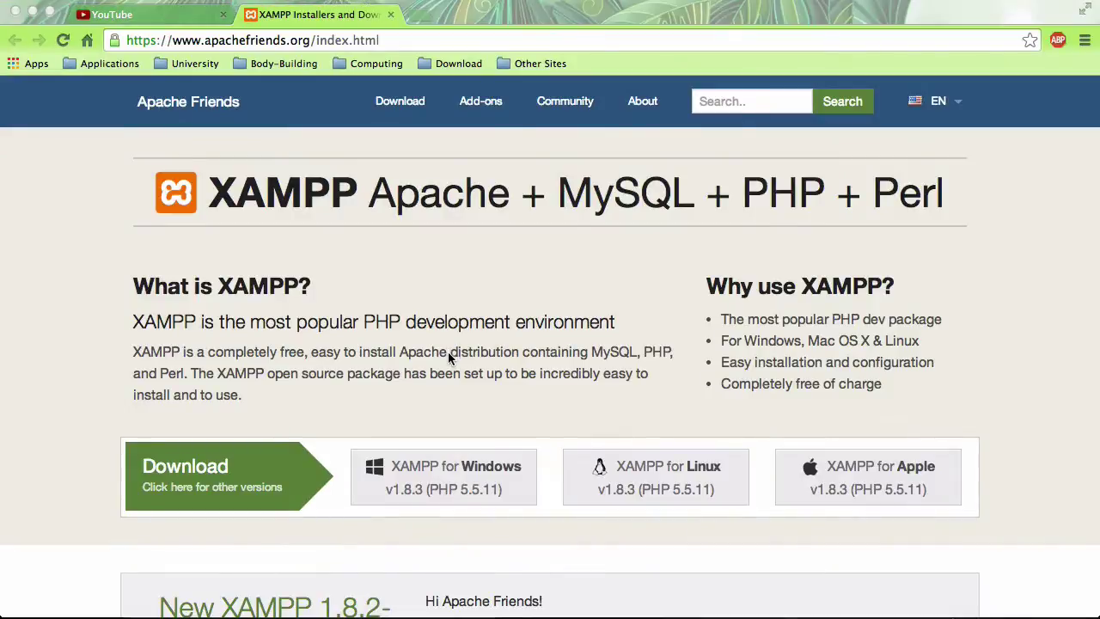
{"action": "type", "text": "•••••"}
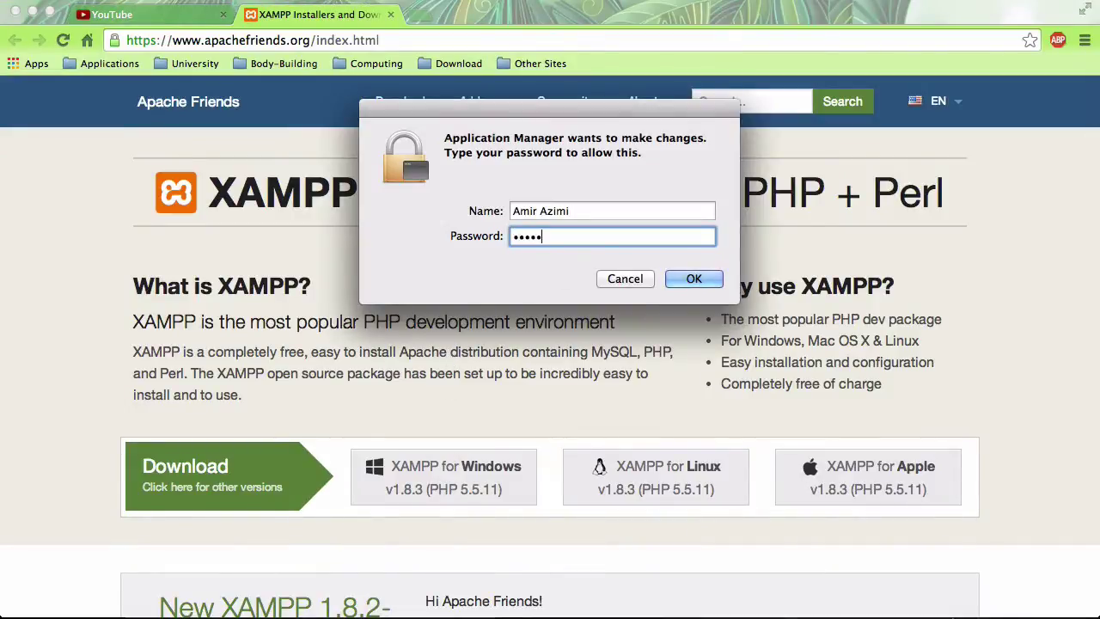
{"action": "key", "text": "Return"}
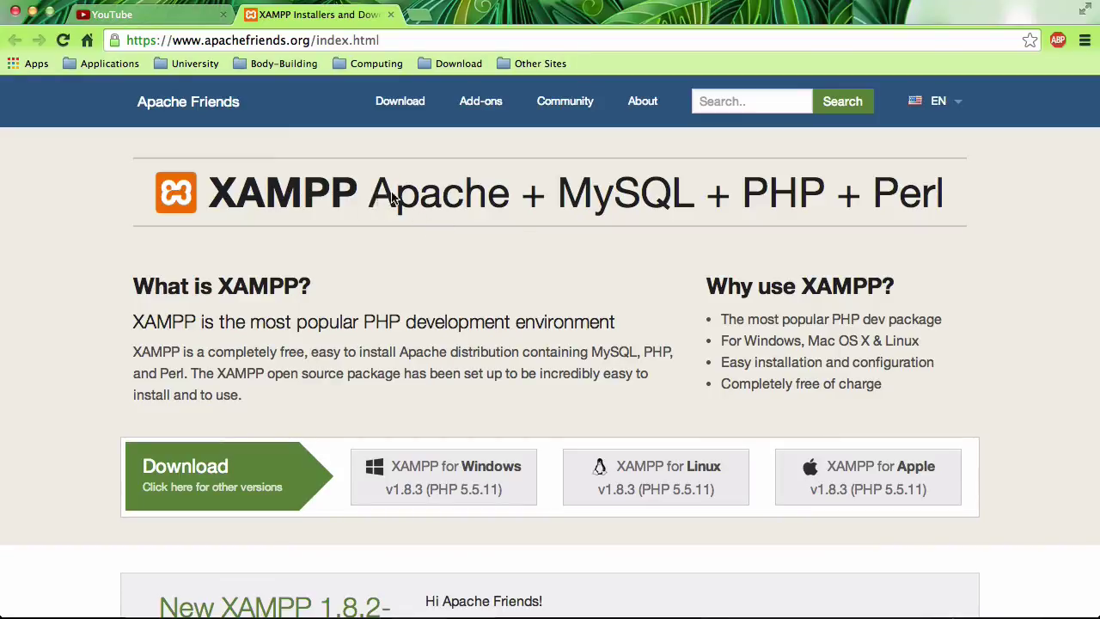
{"action": "left_click_drag", "start_coordinate": [370, 196], "coordinate": [510, 198]}
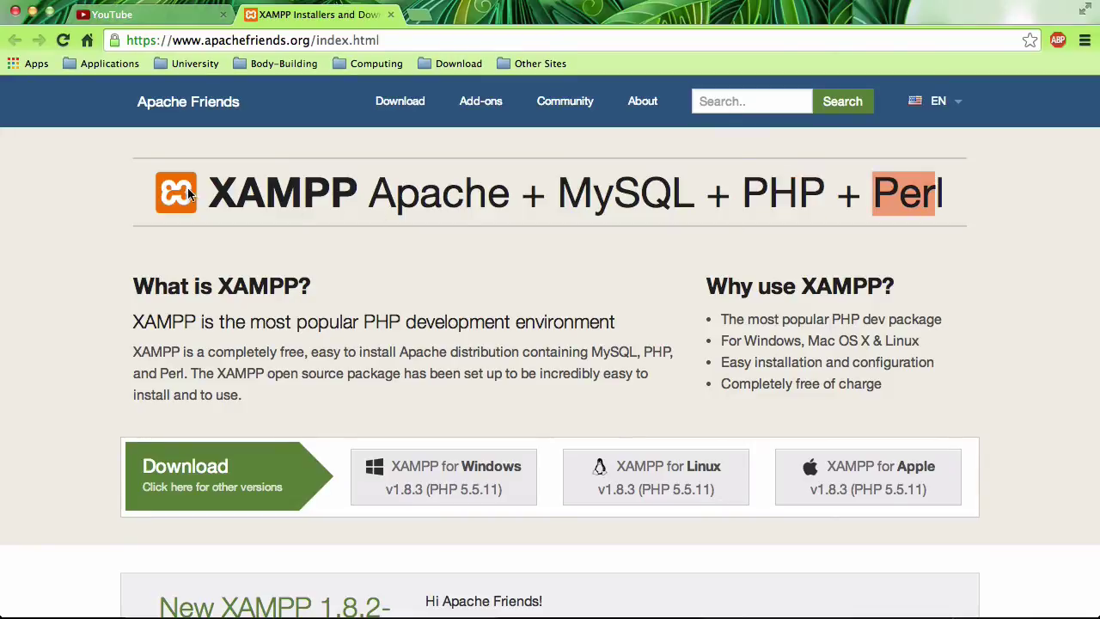
Look over the XAMPP 1.8.3-2 manager's stopped servers, then quit it, confirming with Yes
{"action": "left_click", "coordinate": [926, 606]}
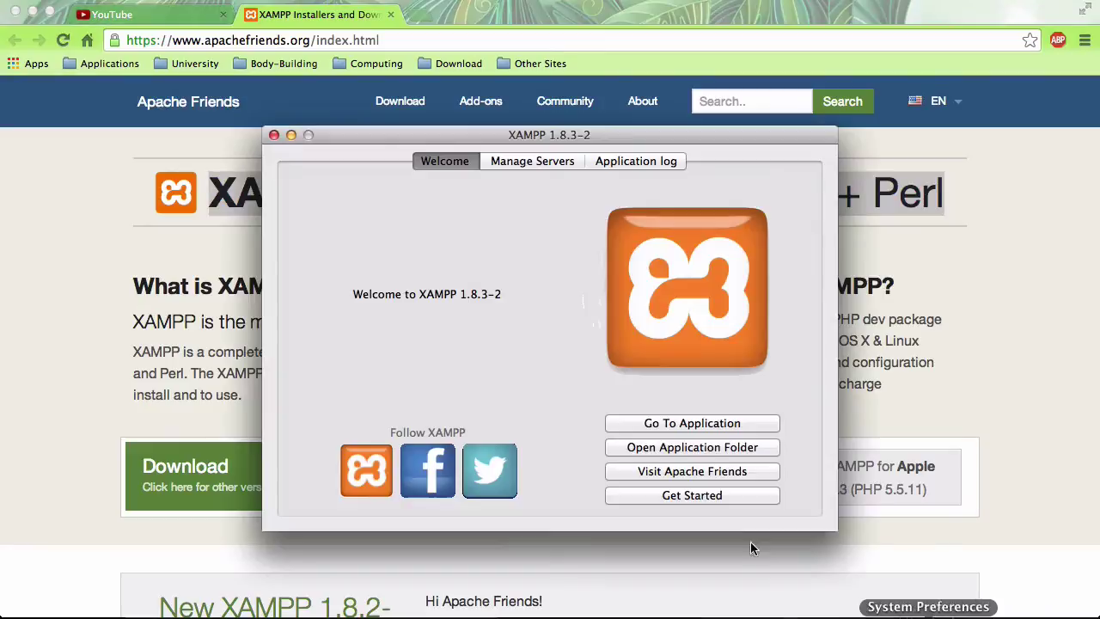
{"action": "left_click", "coordinate": [506, 163]}
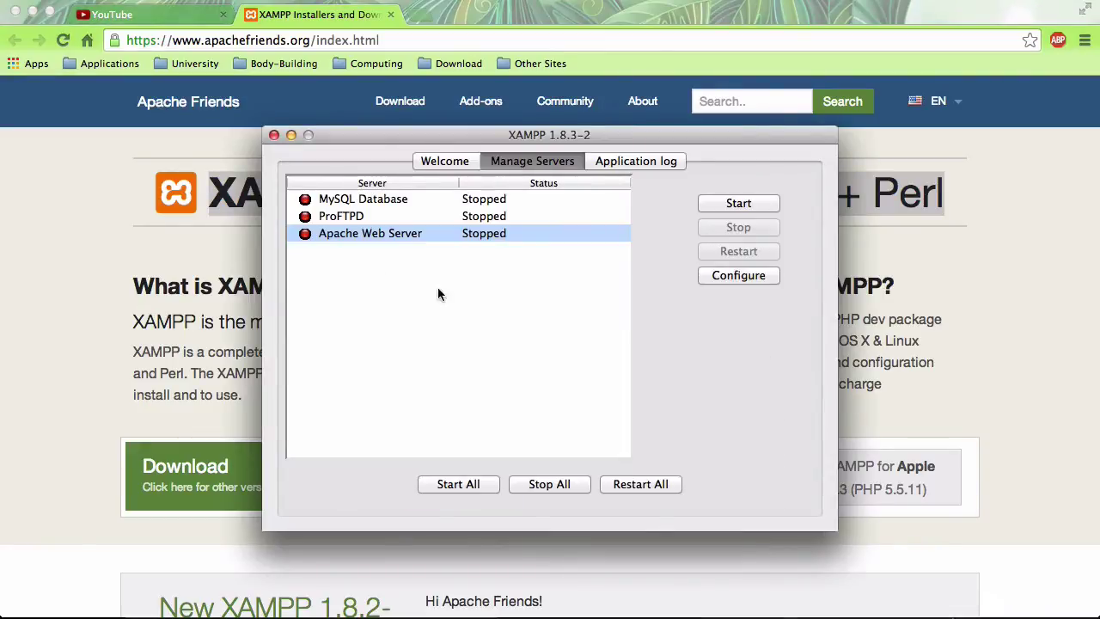
{"action": "left_click", "coordinate": [342, 216]}
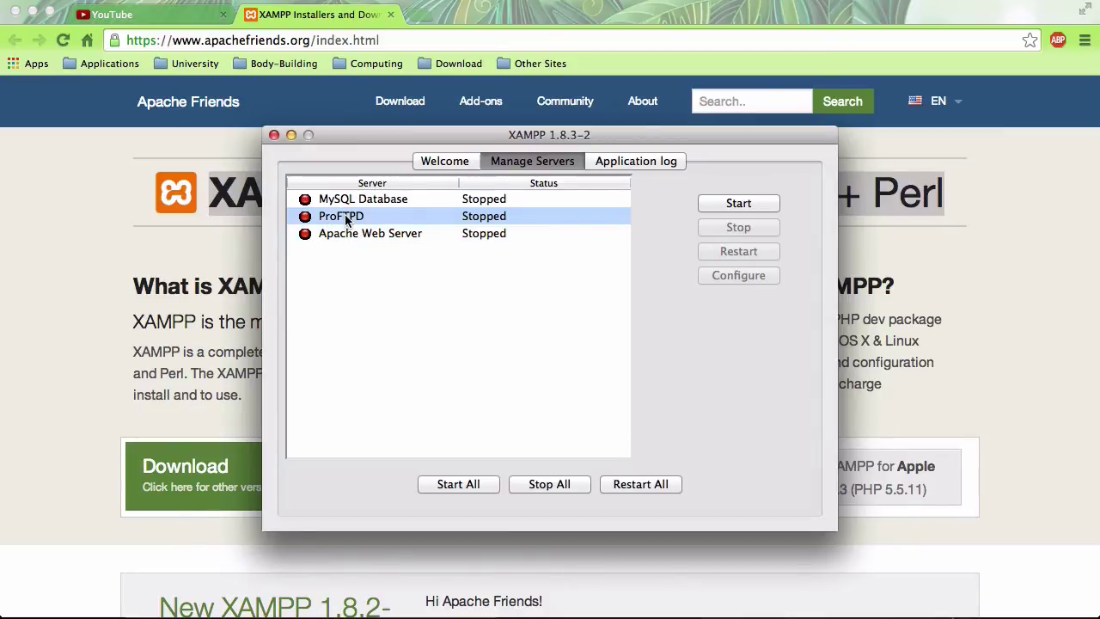
{"action": "left_click", "coordinate": [275, 135]}
{"action": "left_click", "coordinate": [655, 225]}
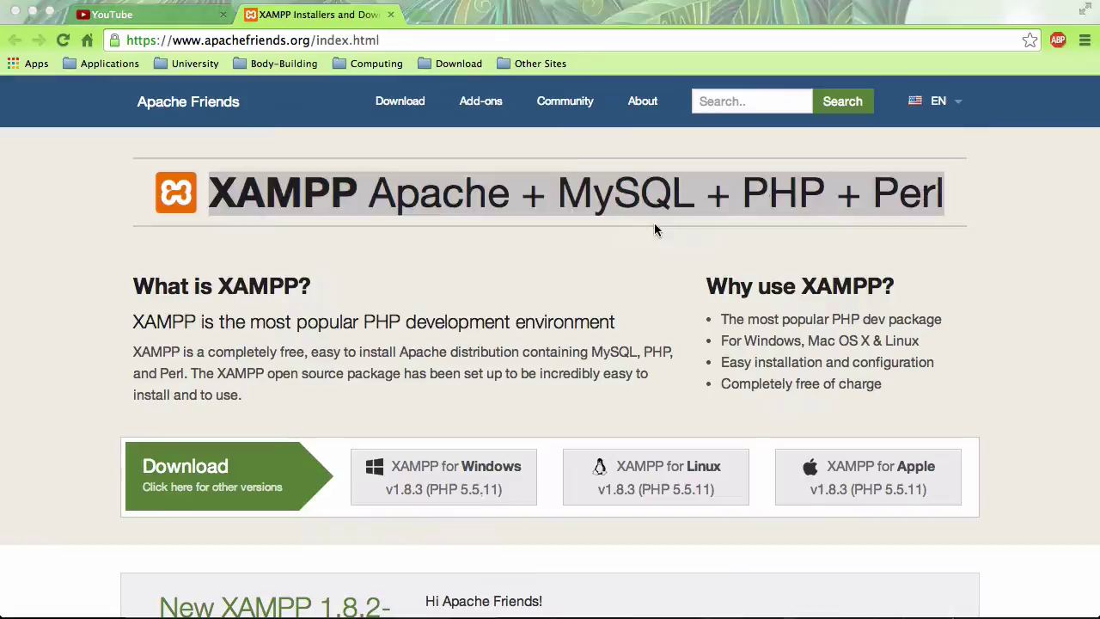
Open and close the htdocs folder from the Dock, then switch to the second desktop
{"action": "left_click", "coordinate": [59, 609]}
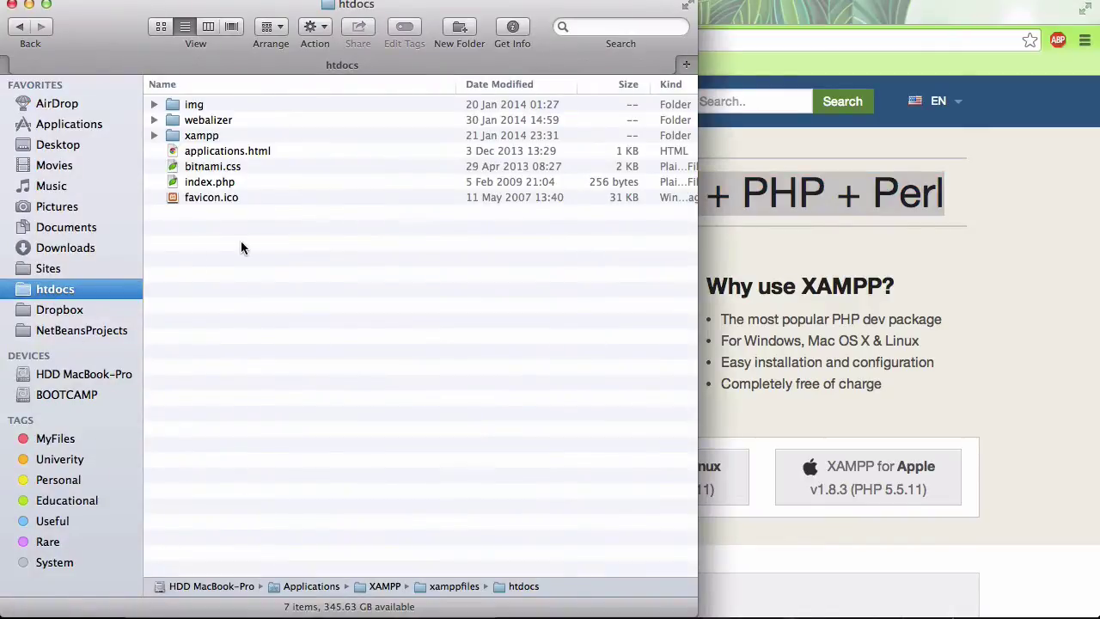
{"action": "left_click", "coordinate": [12, 5]}
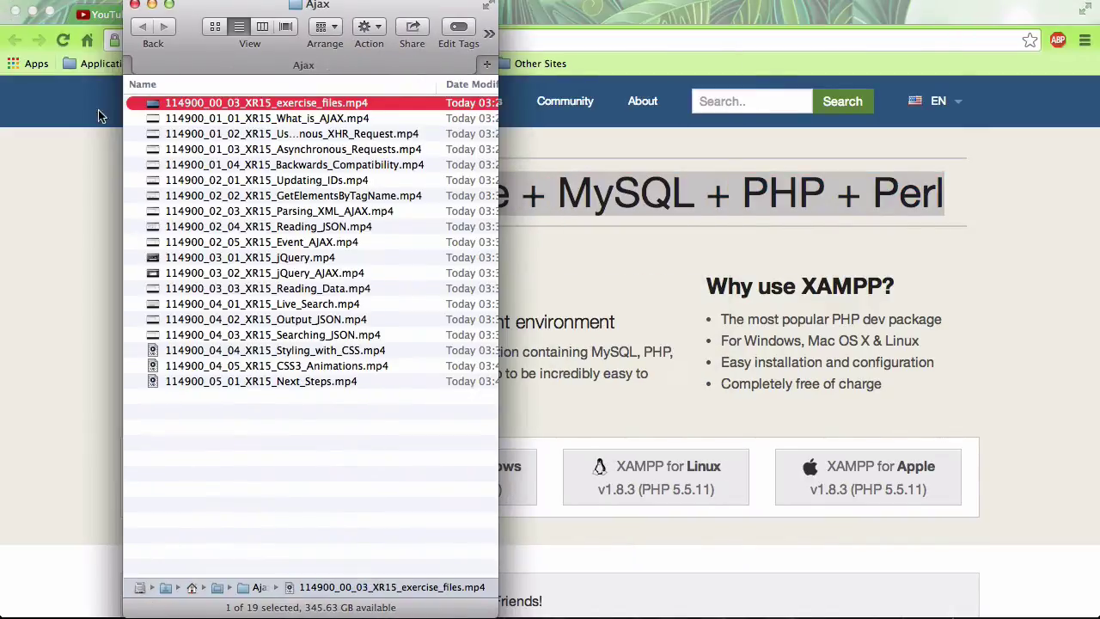
{"action": "left_click", "coordinate": [48, 378]}
{"action": "key", "text": "ctrl+Up"}
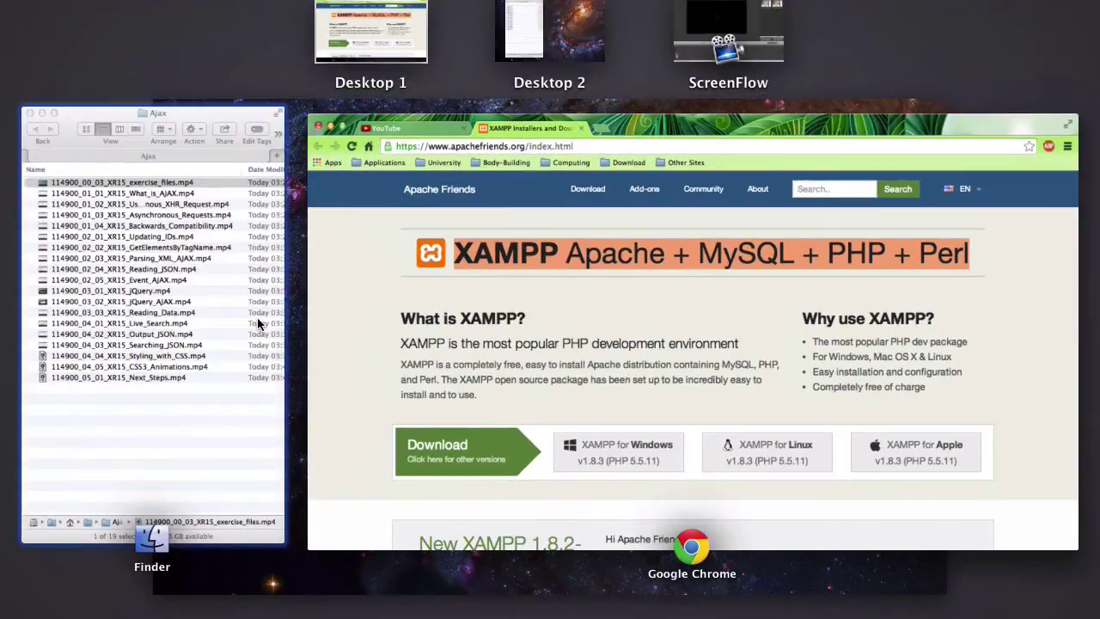
{"action": "key", "text": "ctrl+Up"}
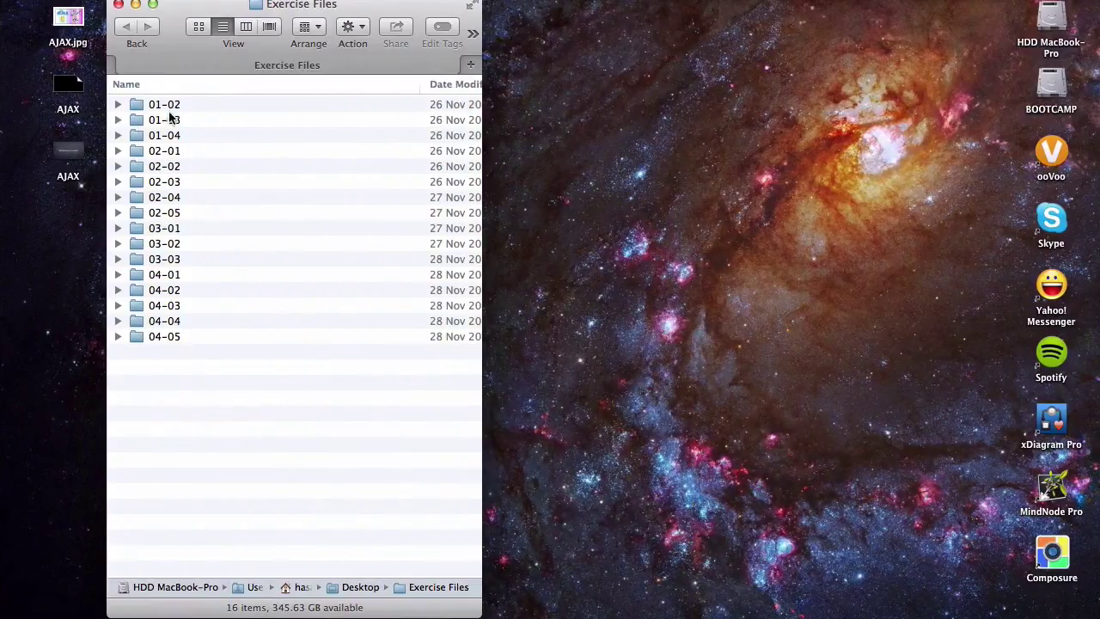
Select the 16 Exercise Files folders, return to the browser's desktop, and open a new Google tab
{"action": "left_click_drag", "start_coordinate": [176, 369], "coordinate": [178, 102]}
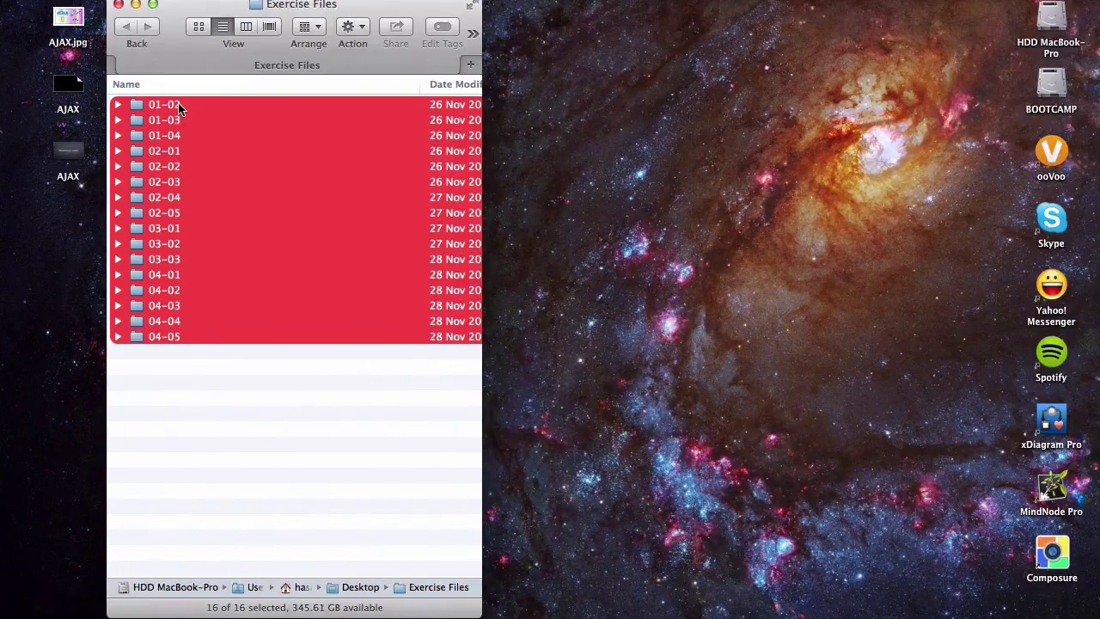
{"action": "left_click", "coordinate": [203, 453]}
{"action": "left_click_drag", "start_coordinate": [201, 446], "coordinate": [185, 99]}
{"action": "left_click", "coordinate": [221, 421]}
{"action": "key", "text": "F3"}
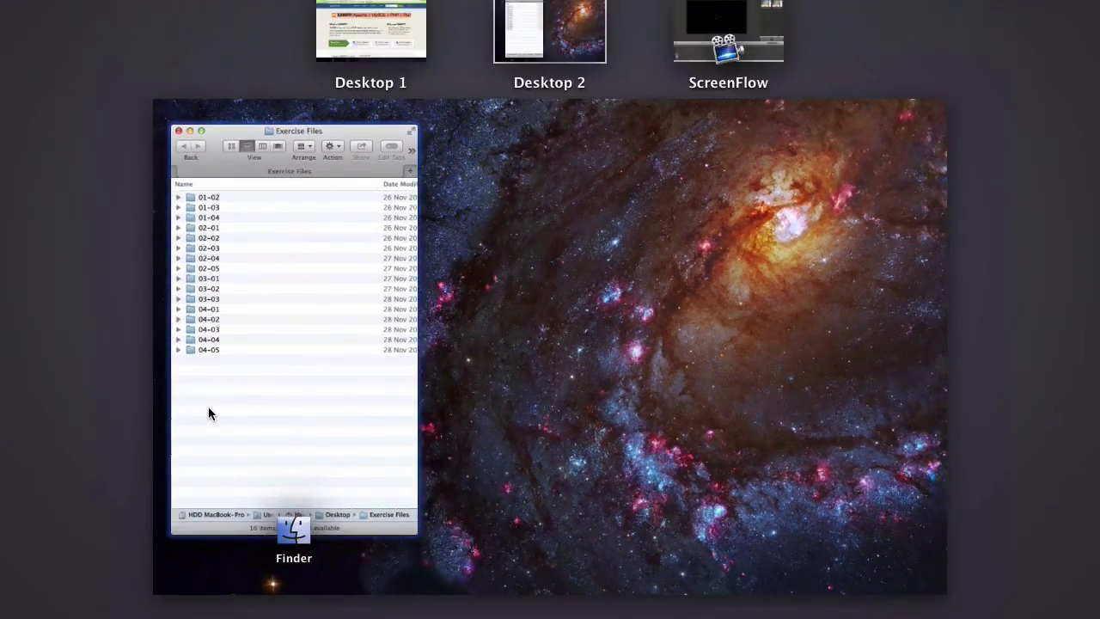
{"action": "left_click", "coordinate": [208, 406]}
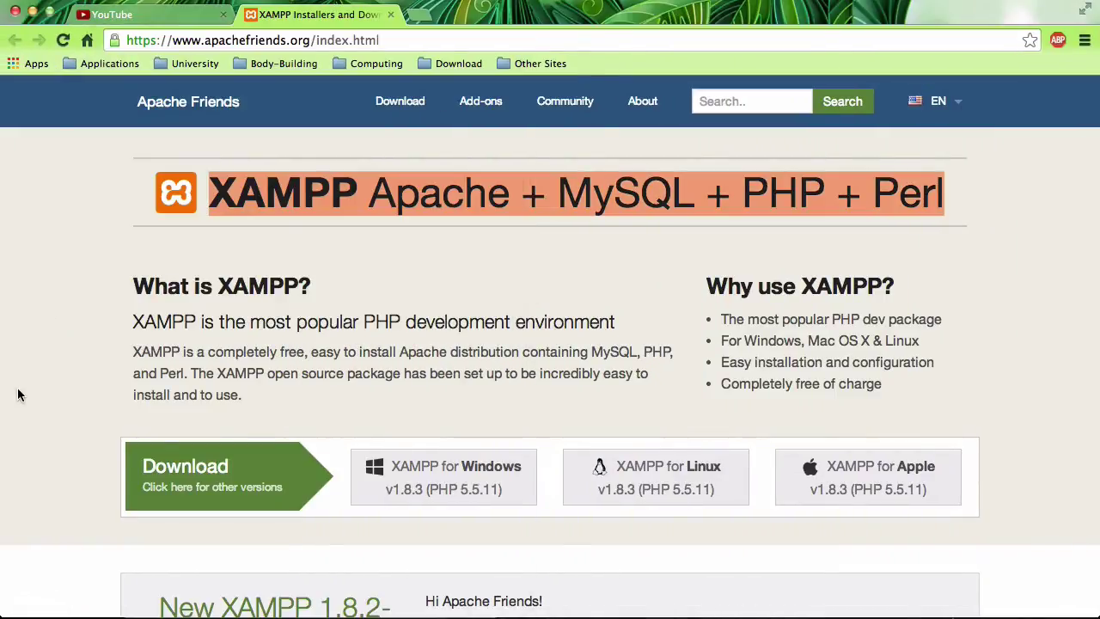
{"action": "key", "text": "super+t"}
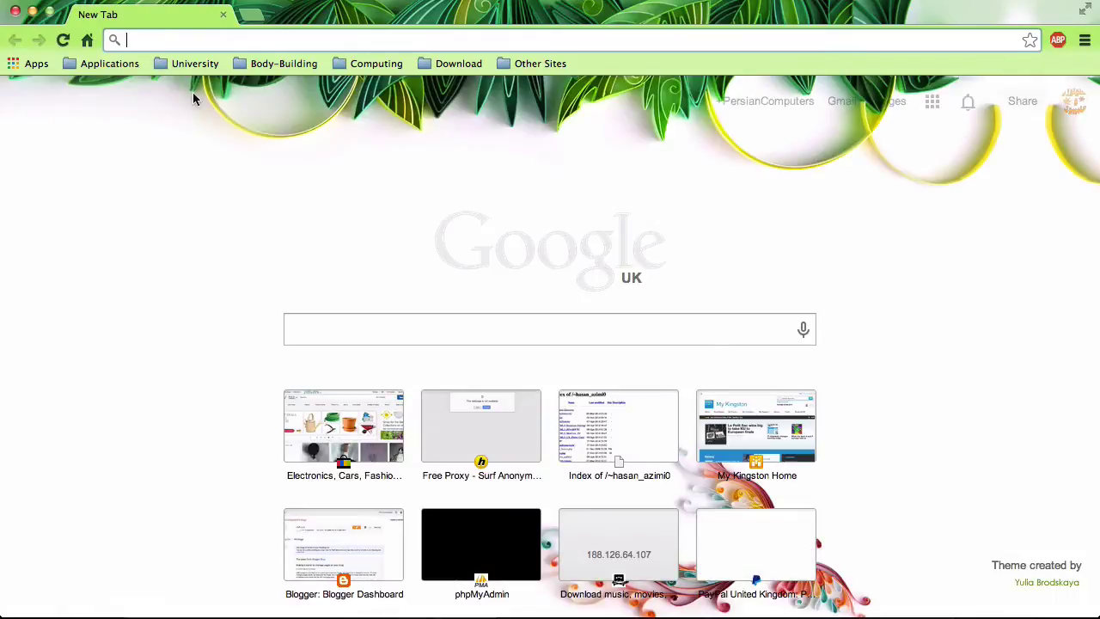
Close the new tab, view htdocs and Sites in a new Finder window, then return to the XAMPP page
{"action": "left_click", "coordinate": [225, 14]}
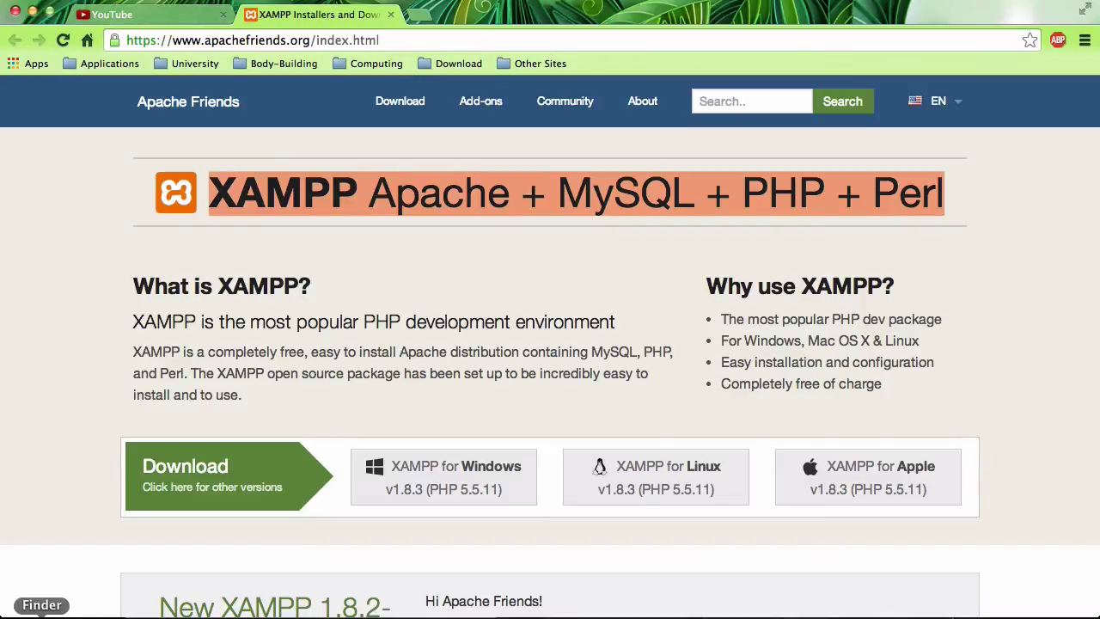
{"action": "right_click", "coordinate": [41, 612]}
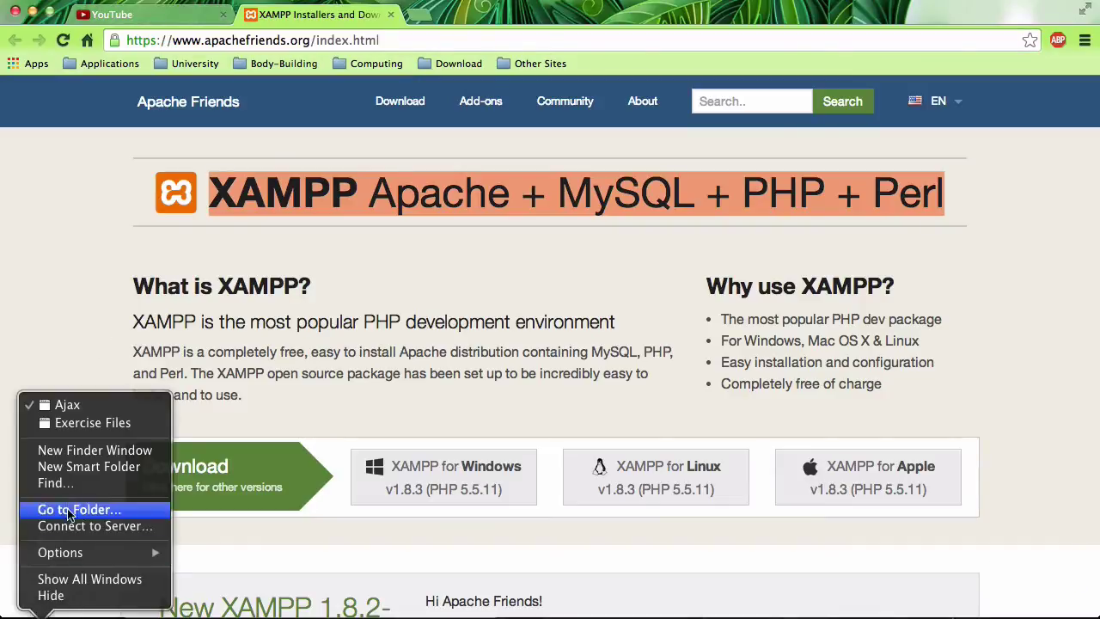
{"action": "left_click", "coordinate": [92, 453]}
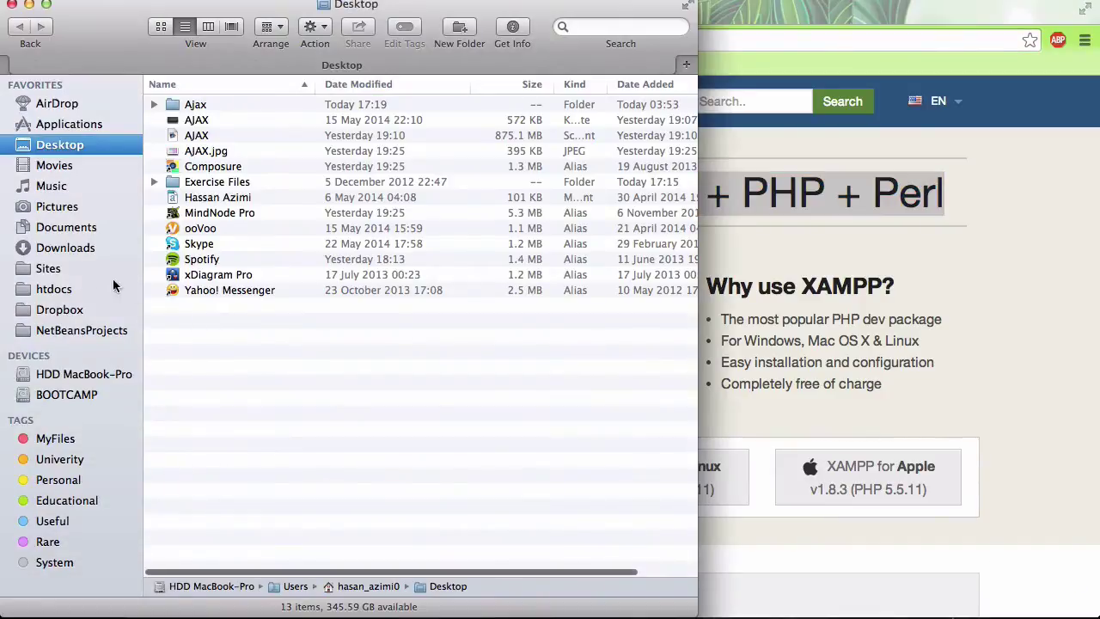
{"action": "left_click", "coordinate": [65, 290]}
{"action": "left_click", "coordinate": [52, 268]}
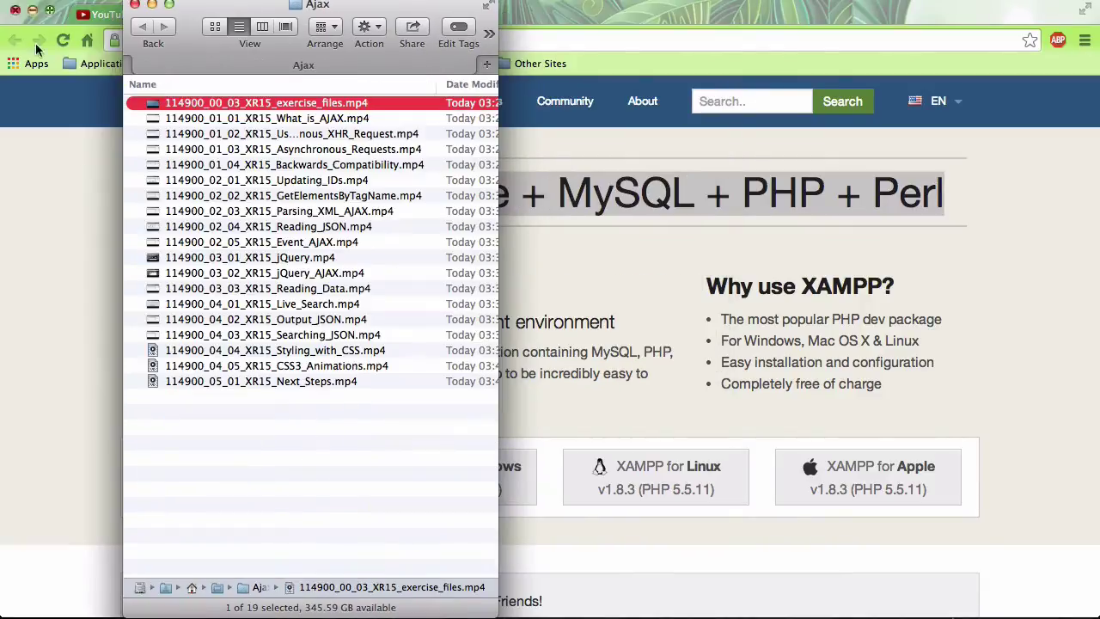
{"action": "left_click", "coordinate": [622, 325]}
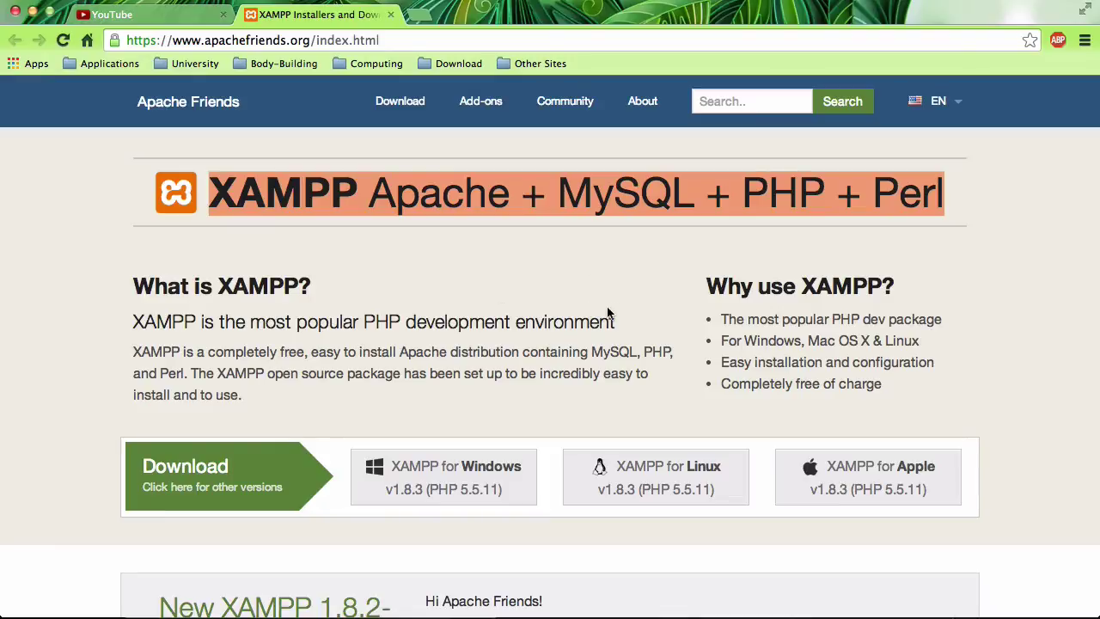
Close the XAMPP tab and open PersianComputers' PHP playlist at its first lesson
{"action": "left_click", "coordinate": [389, 14]}
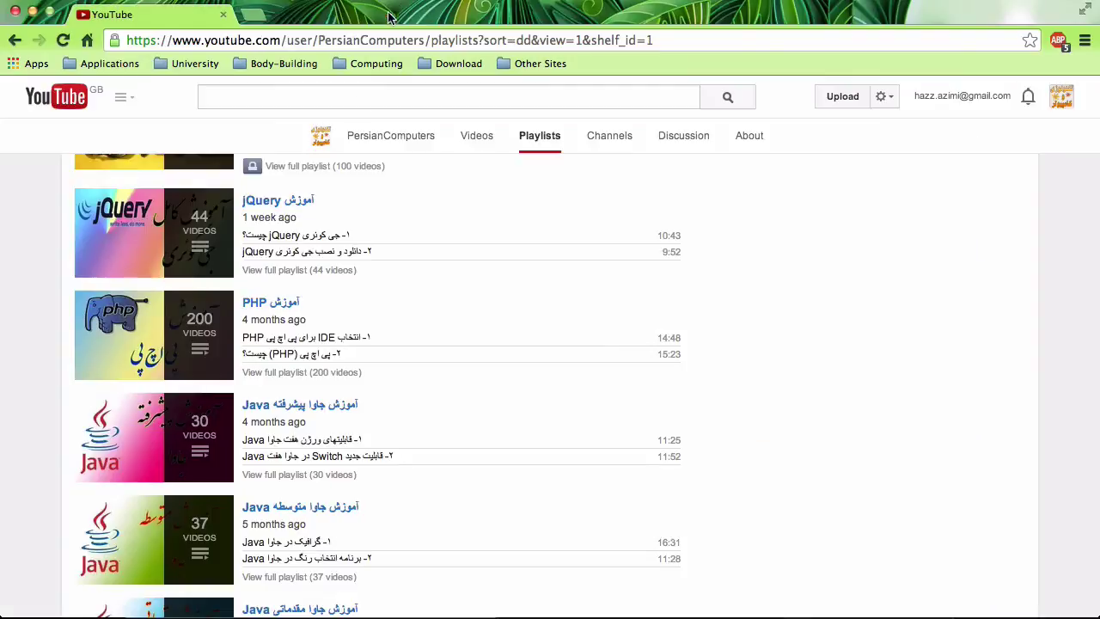
{"action": "left_click", "coordinate": [285, 306]}
{"action": "scroll", "coordinate": [401, 290], "scroll_direction": "up", "scroll_amount": 5}
Scroll through the page and the 200-video playlist panel to look over the lessons
{"action": "scroll", "coordinate": [344, 404], "scroll_direction": "down", "scroll_amount": 5}
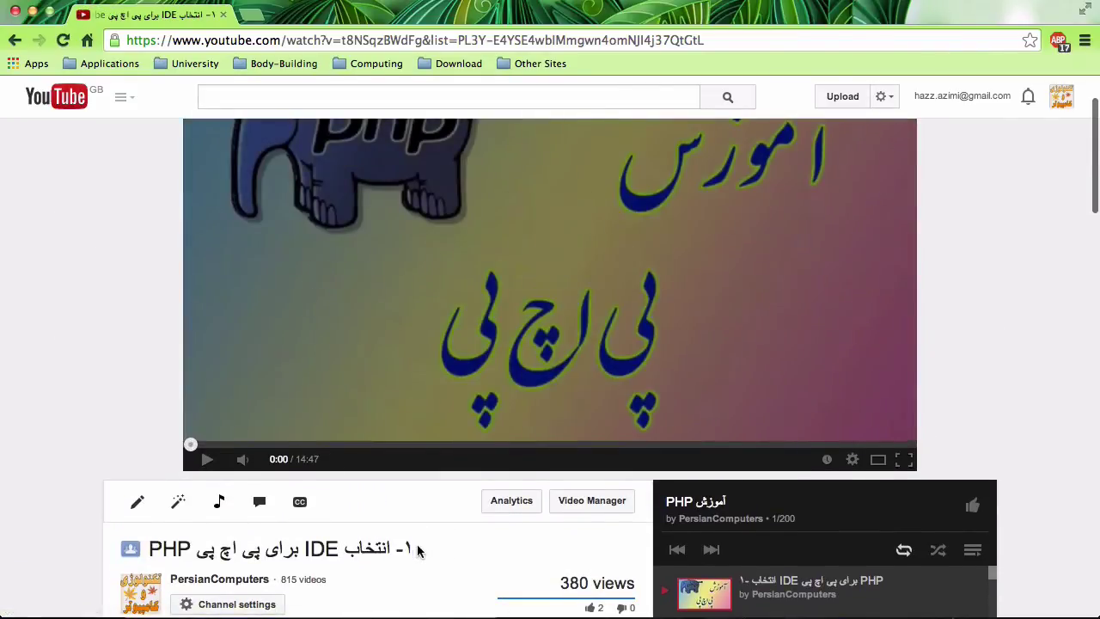
{"action": "scroll", "coordinate": [418, 550], "scroll_direction": "down", "scroll_amount": 5}
{"action": "scroll", "coordinate": [770, 380], "scroll_direction": "down", "scroll_amount": 2}
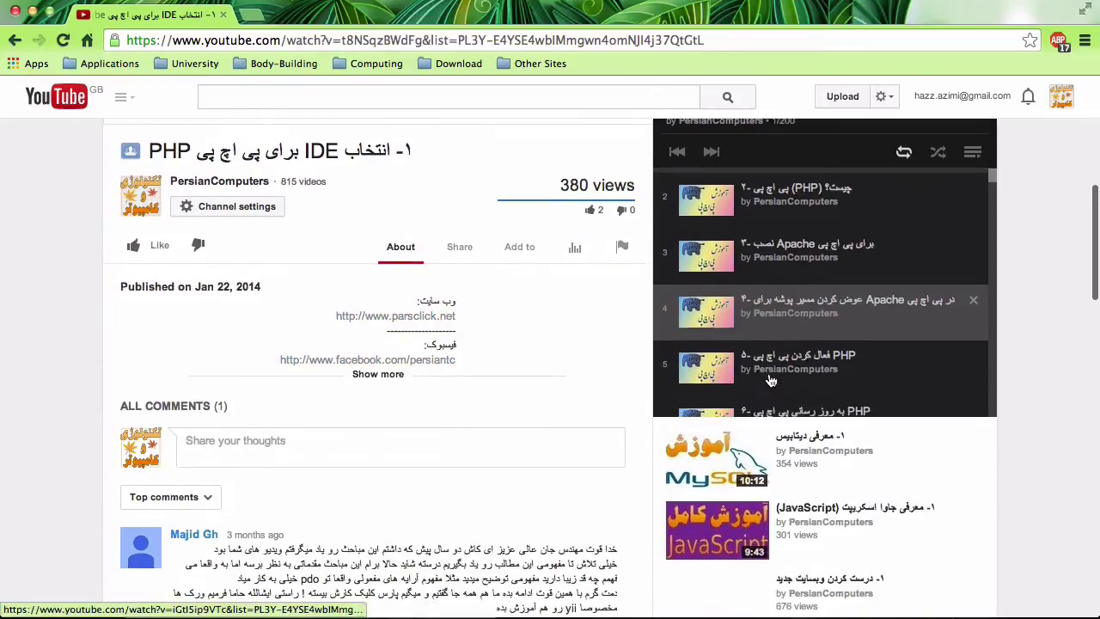
{"action": "scroll", "coordinate": [771, 380], "scroll_direction": "down", "scroll_amount": 1}
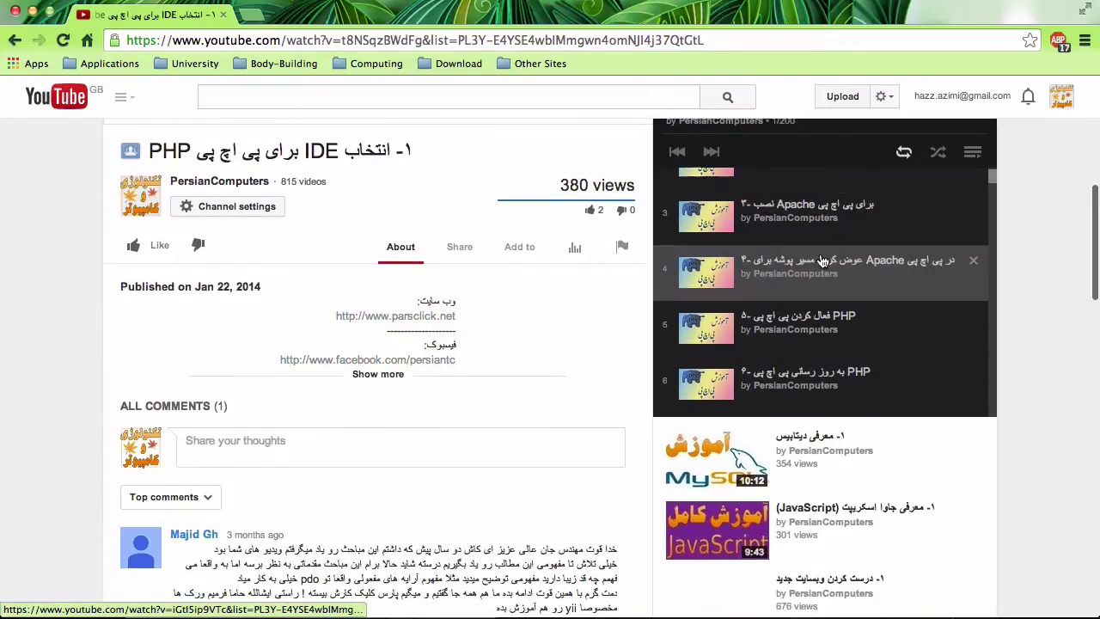
{"action": "scroll", "coordinate": [846, 275], "scroll_direction": "down", "scroll_amount": 2}
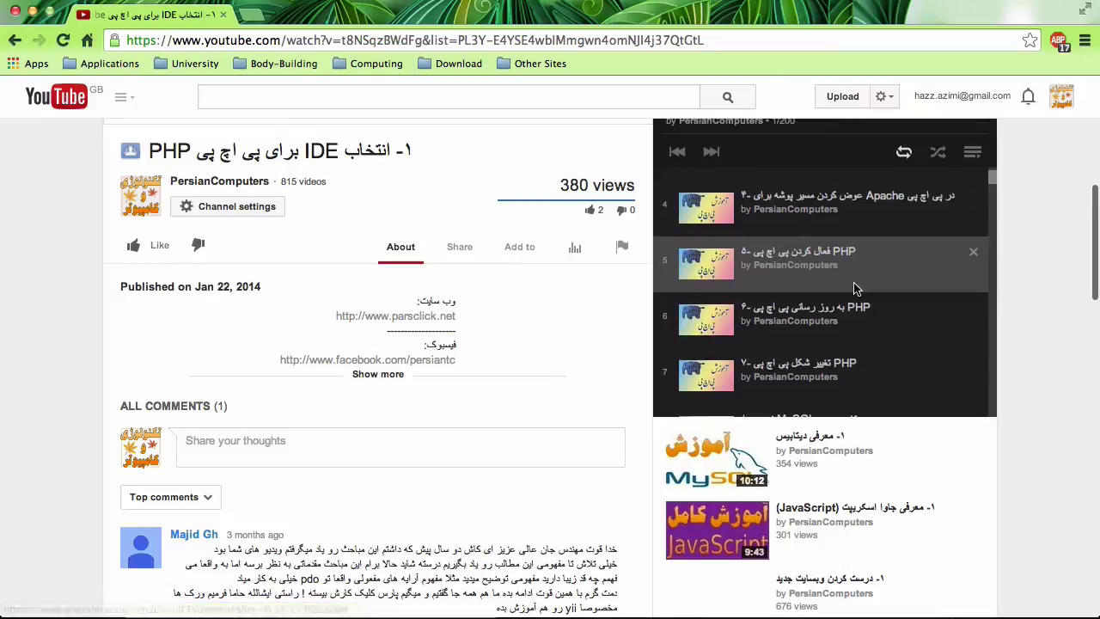
{"action": "scroll", "coordinate": [853, 286], "scroll_direction": "up", "scroll_amount": 1}
{"action": "scroll", "coordinate": [853, 286], "scroll_direction": "down", "scroll_amount": 1}
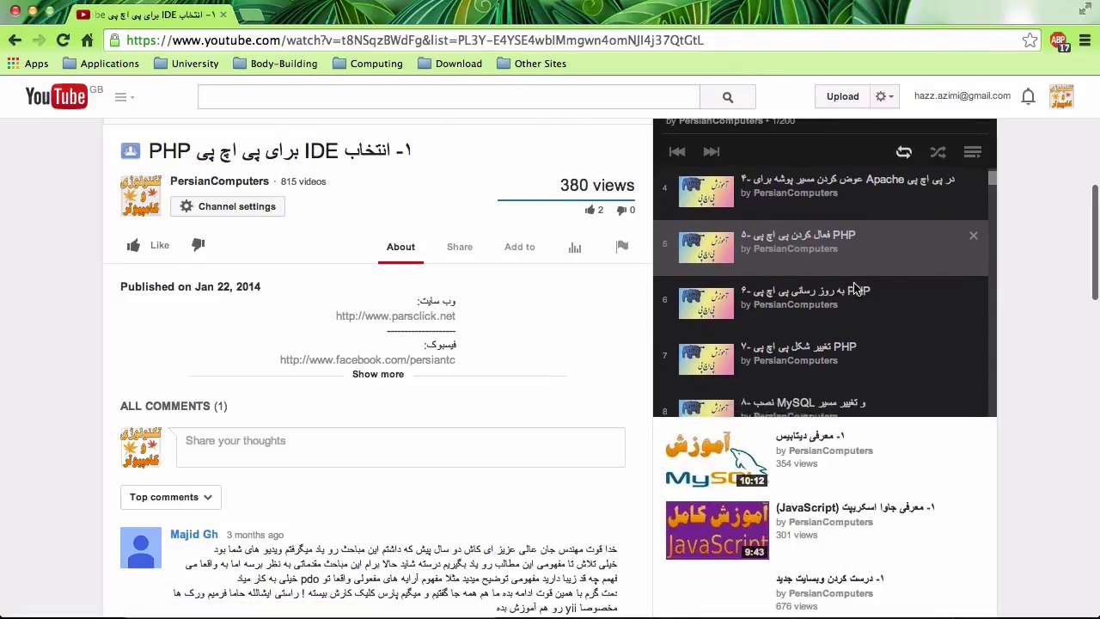
{"action": "scroll", "coordinate": [825, 296], "scroll_direction": "up", "scroll_amount": 1}
{"action": "scroll", "coordinate": [799, 302], "scroll_direction": "up", "scroll_amount": 2}
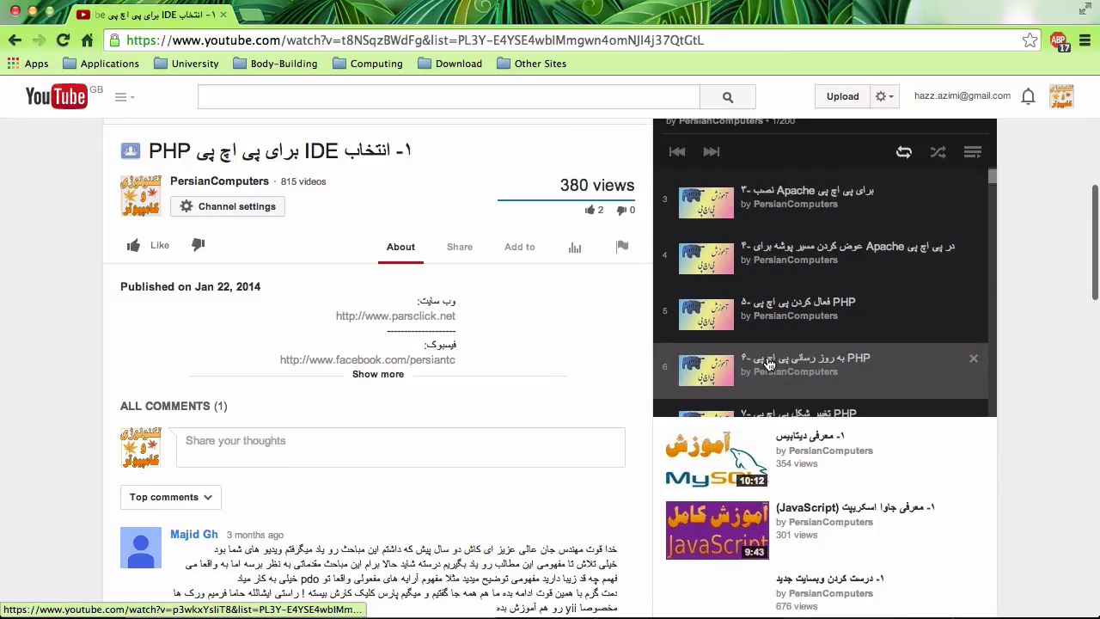
{"action": "scroll", "coordinate": [20, 343], "scroll_direction": "down", "scroll_amount": 1}
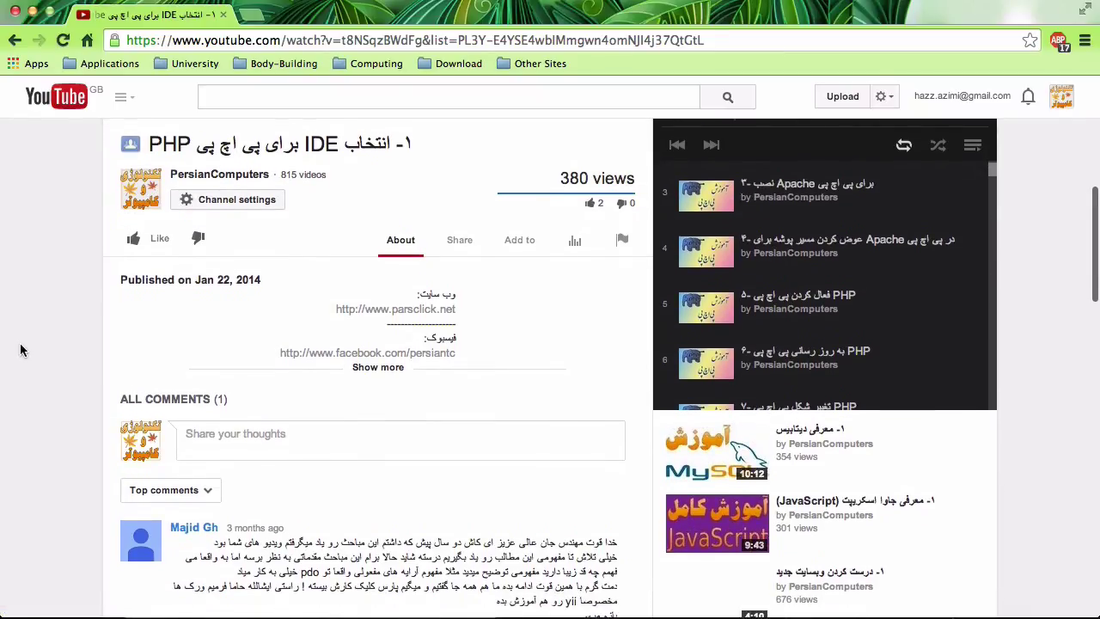
{"action": "scroll", "coordinate": [20, 345], "scroll_direction": "up", "scroll_amount": 6}
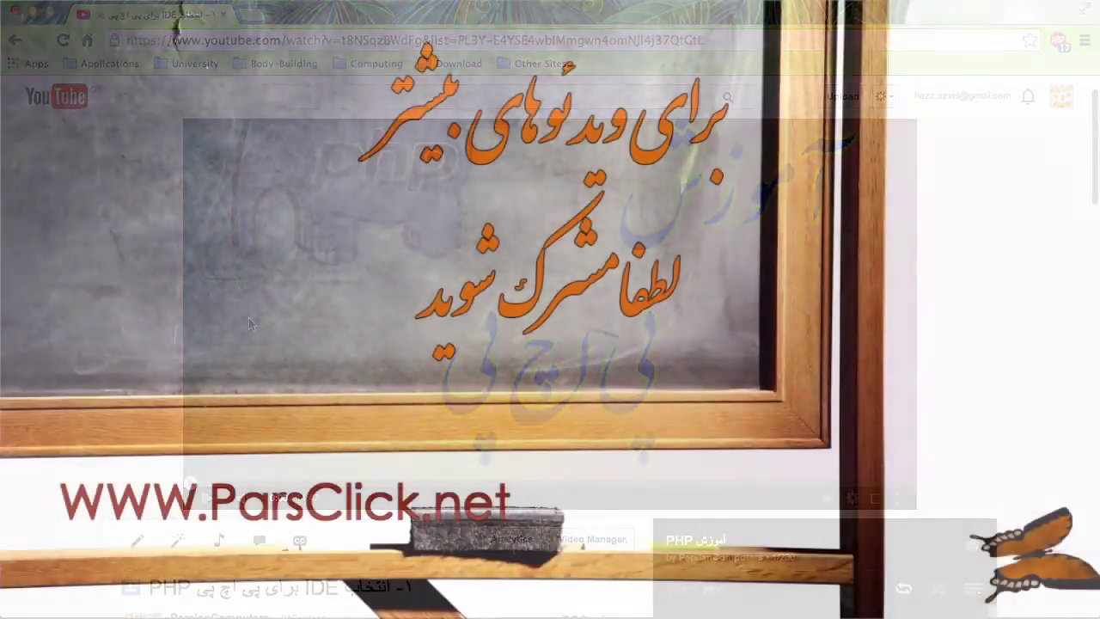